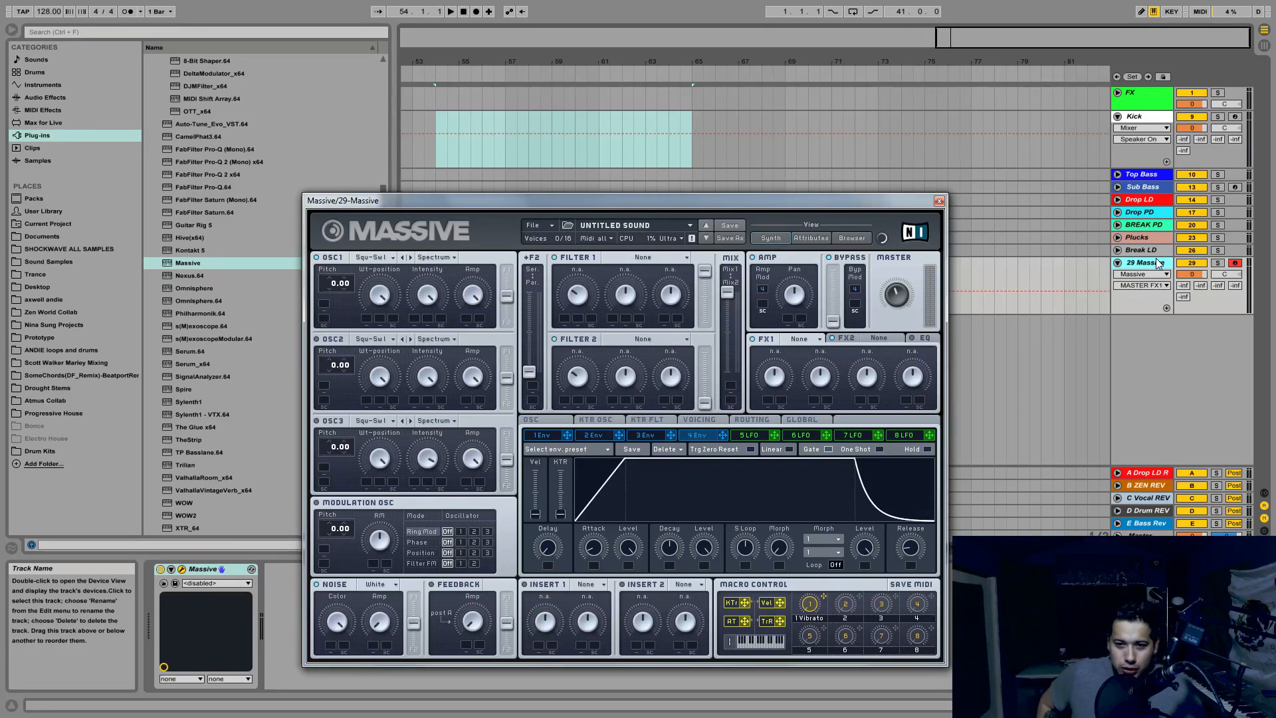
- Switch to Session View and set the wavetable of Massive's oscillator 1 to Melancholia
{"action": "key", "text": "Tab"}
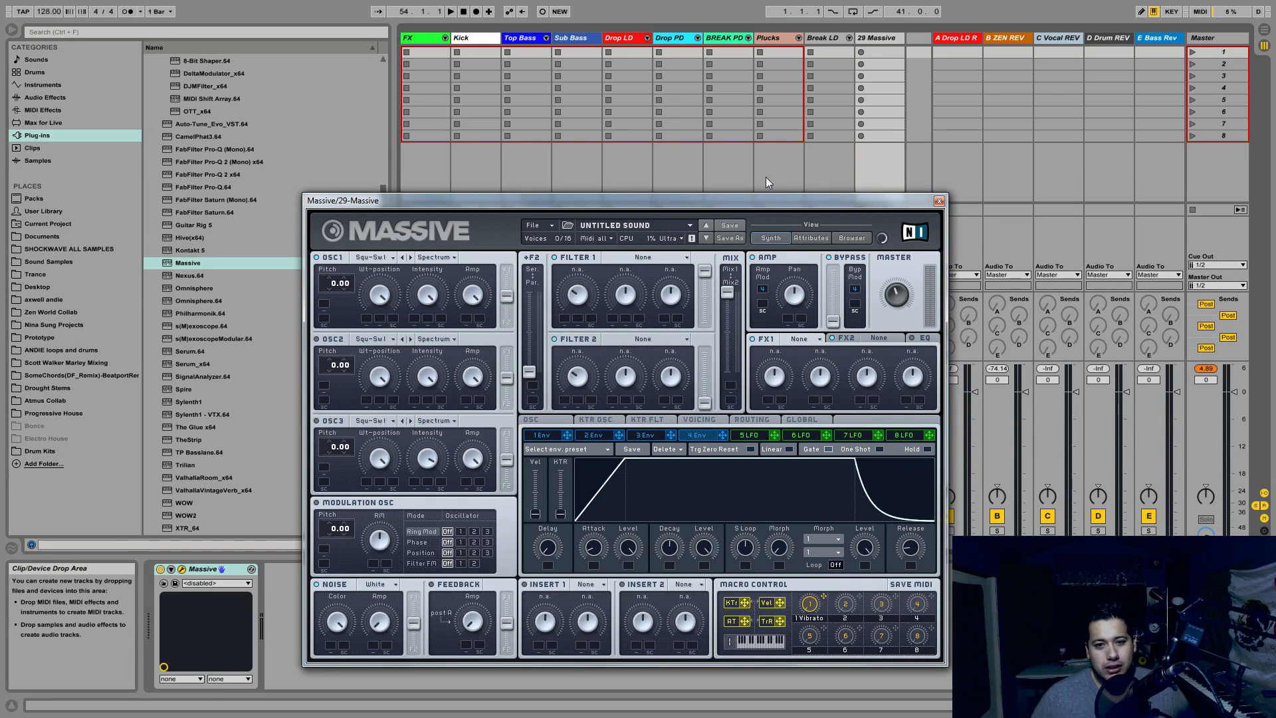
{"action": "left_click_drag", "start_coordinate": [632, 201], "coordinate": [735, 153]}
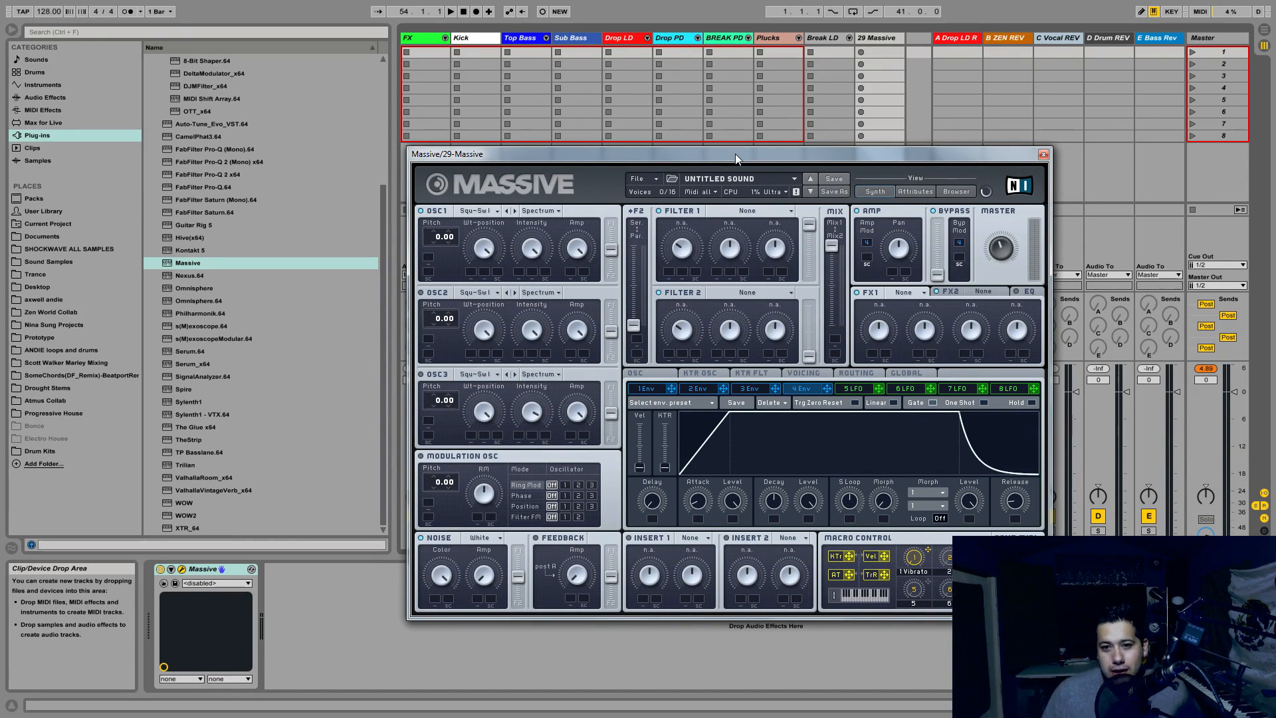
{"action": "left_click_drag", "start_coordinate": [736, 154], "coordinate": [783, 131]}
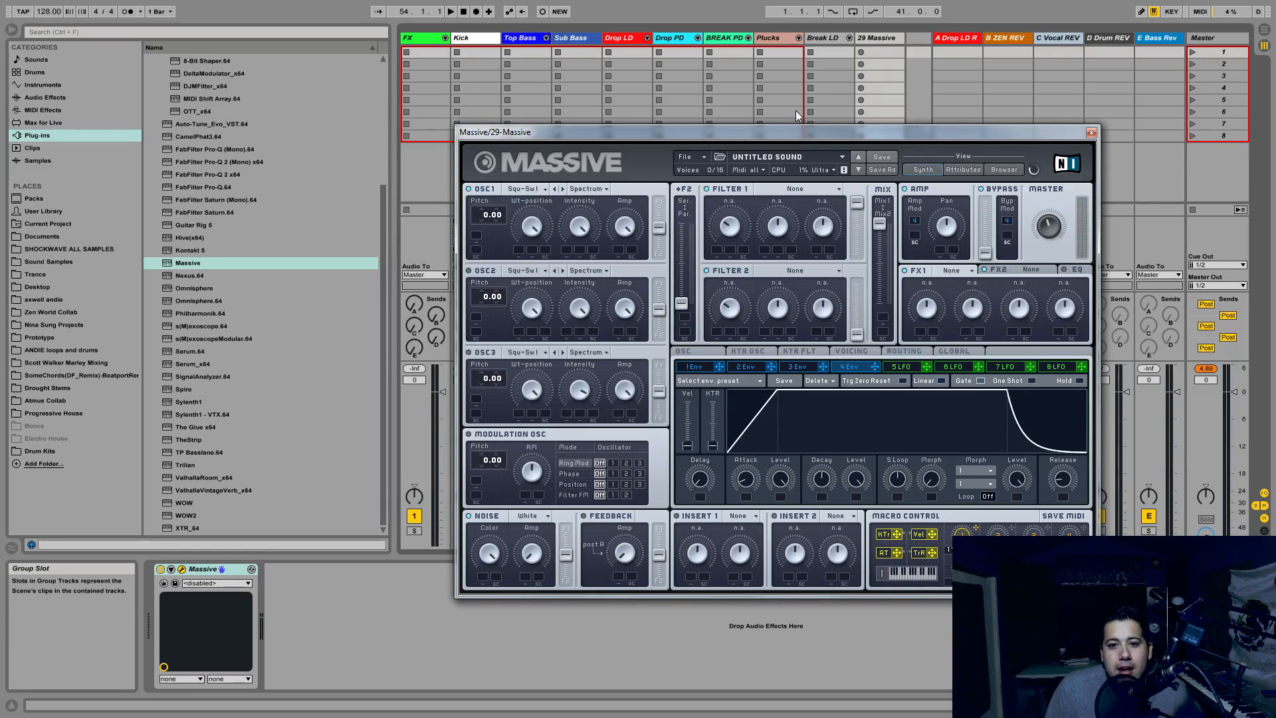
{"action": "left_click_drag", "start_coordinate": [784, 137], "coordinate": [704, 141]}
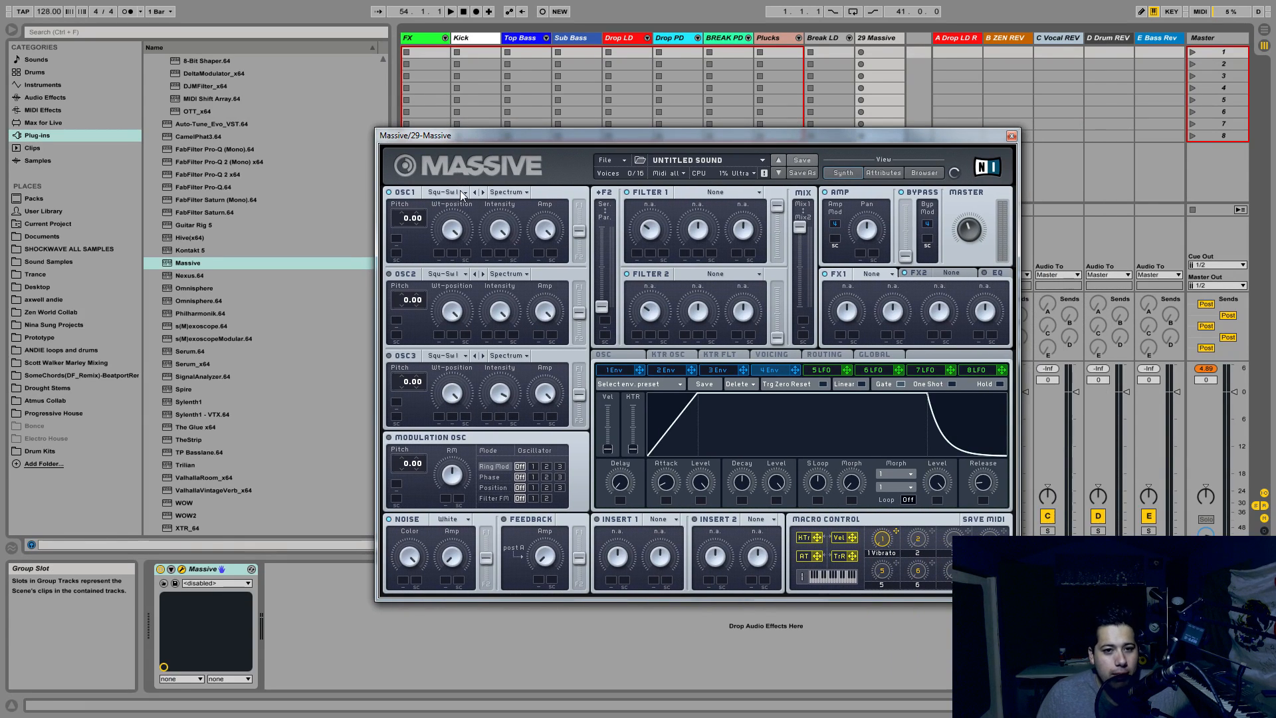
{"action": "left_click", "coordinate": [459, 191]}
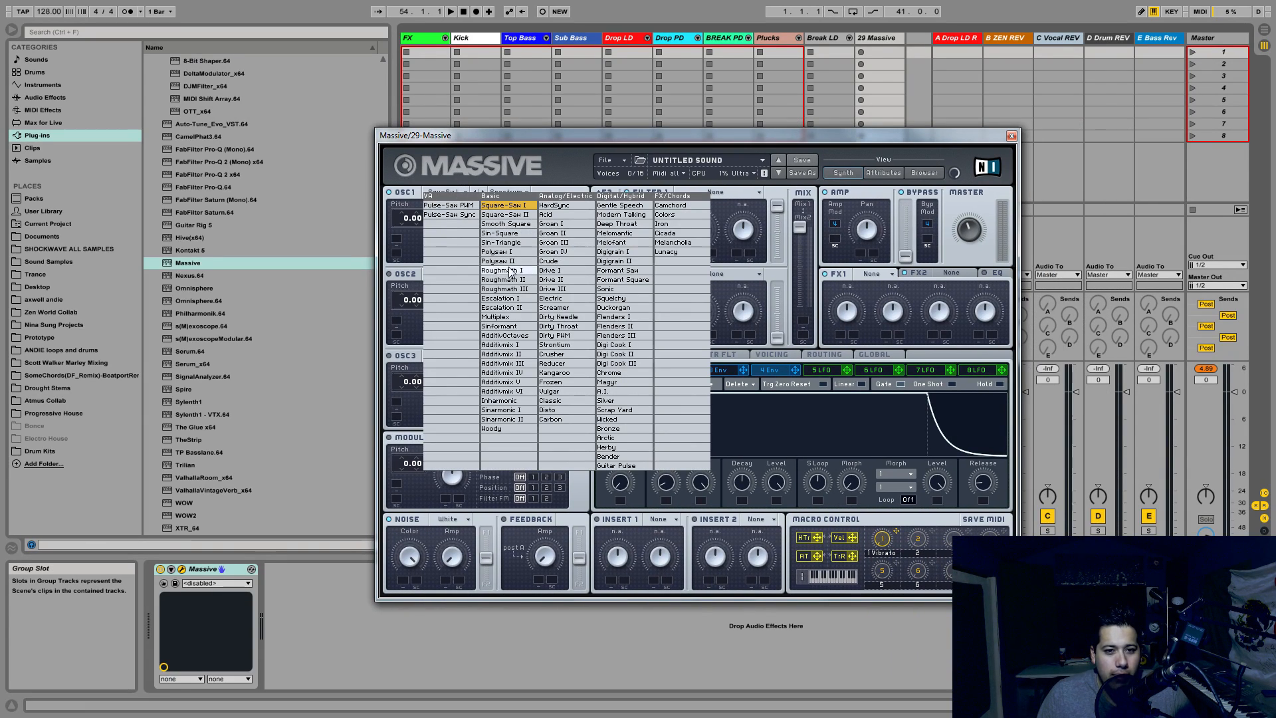
{"action": "left_click", "coordinate": [676, 242]}
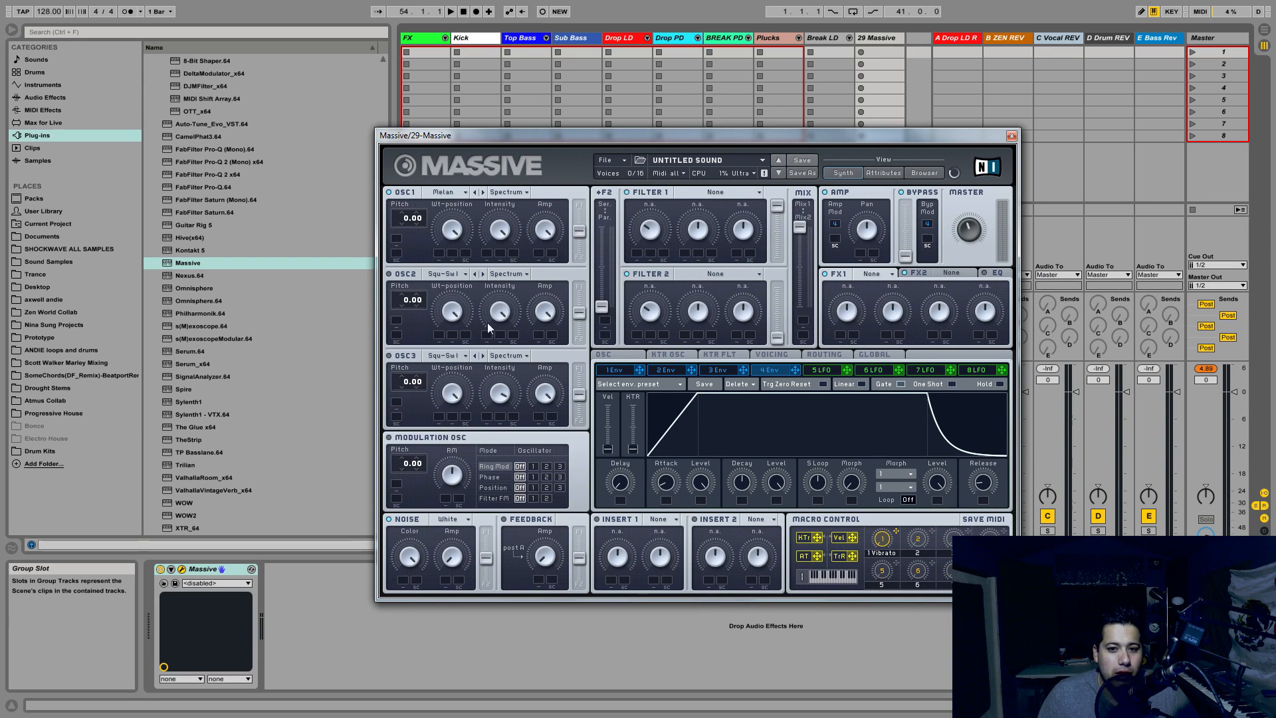
- Narrow the browser to widen the session area and reposition the Massive window over it
{"action": "left_click_drag", "start_coordinate": [545, 141], "coordinate": [569, 165]}
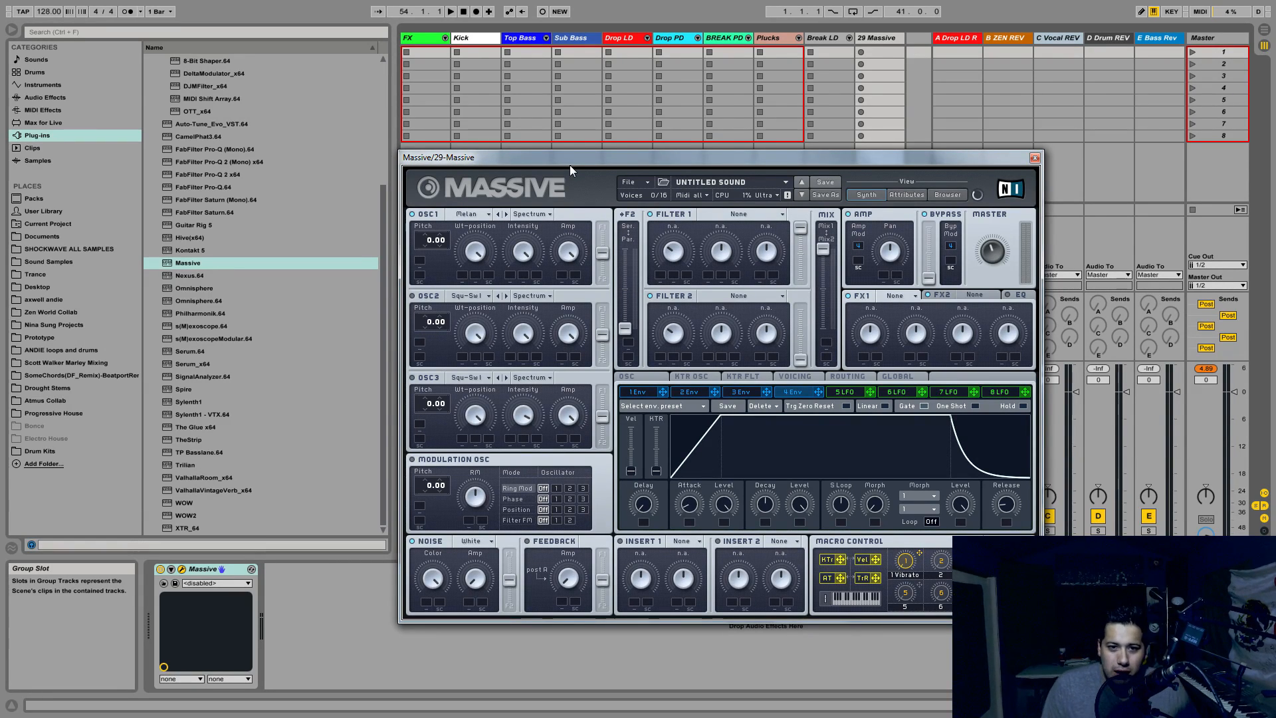
{"action": "left_click_drag", "start_coordinate": [564, 168], "coordinate": [600, 154]}
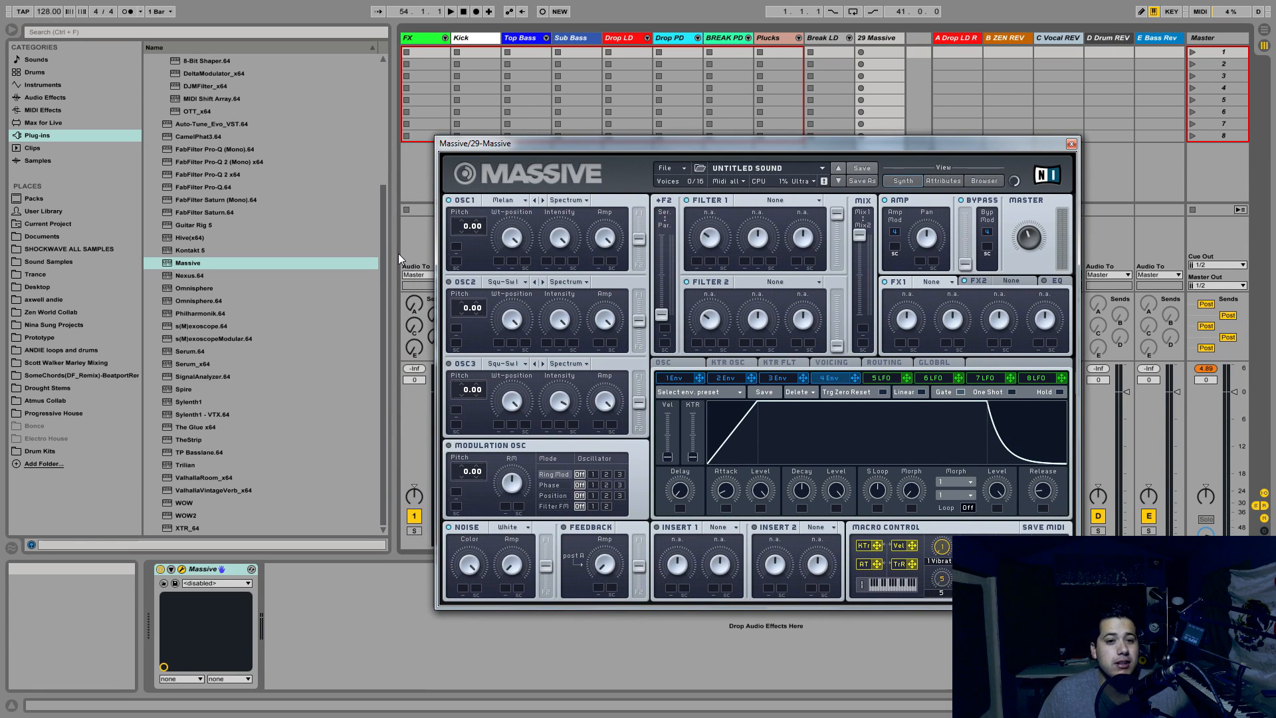
{"action": "left_click_drag", "start_coordinate": [398, 253], "coordinate": [323, 283]}
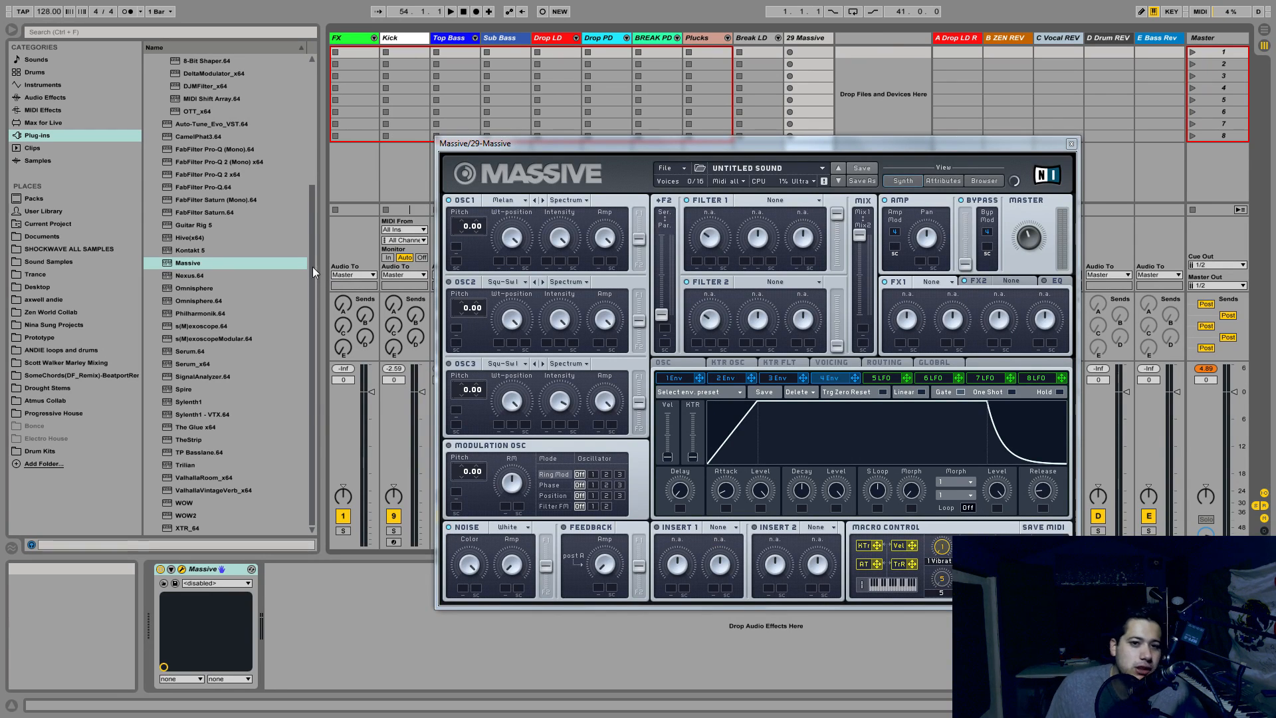
{"action": "left_click_drag", "start_coordinate": [575, 143], "coordinate": [579, 95]}
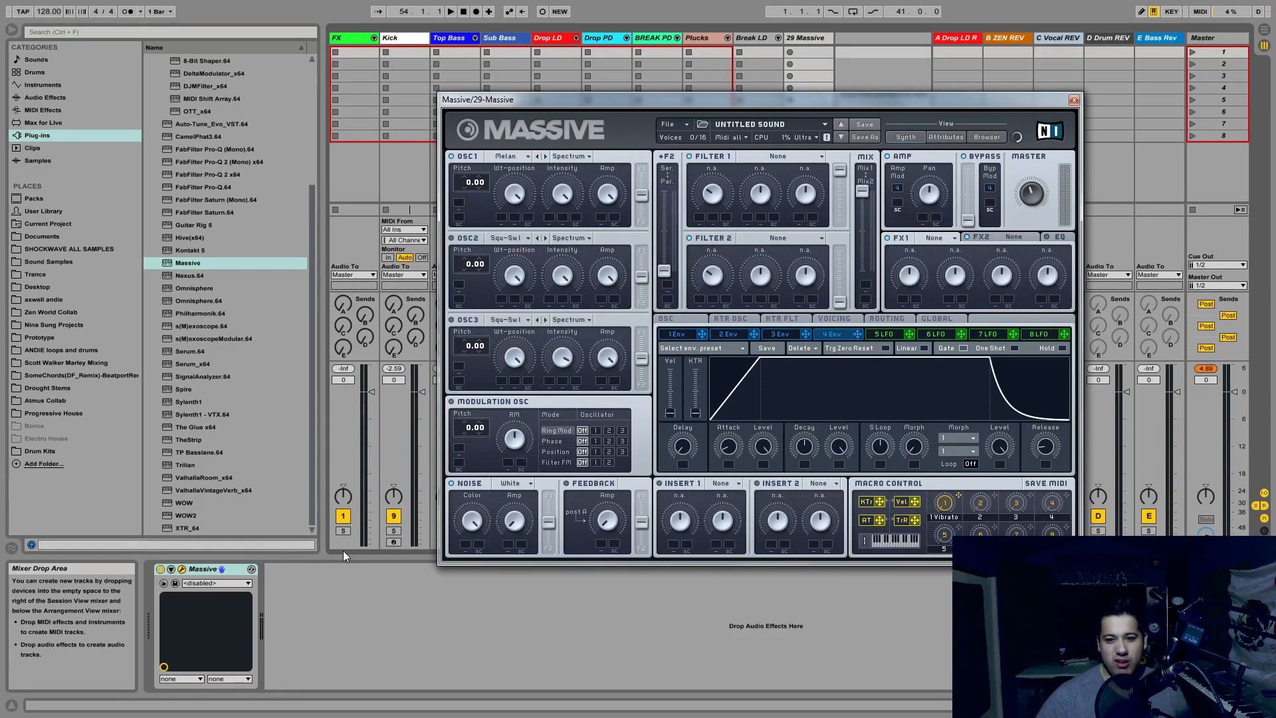
{"action": "left_click_drag", "start_coordinate": [636, 95], "coordinate": [584, 131]}
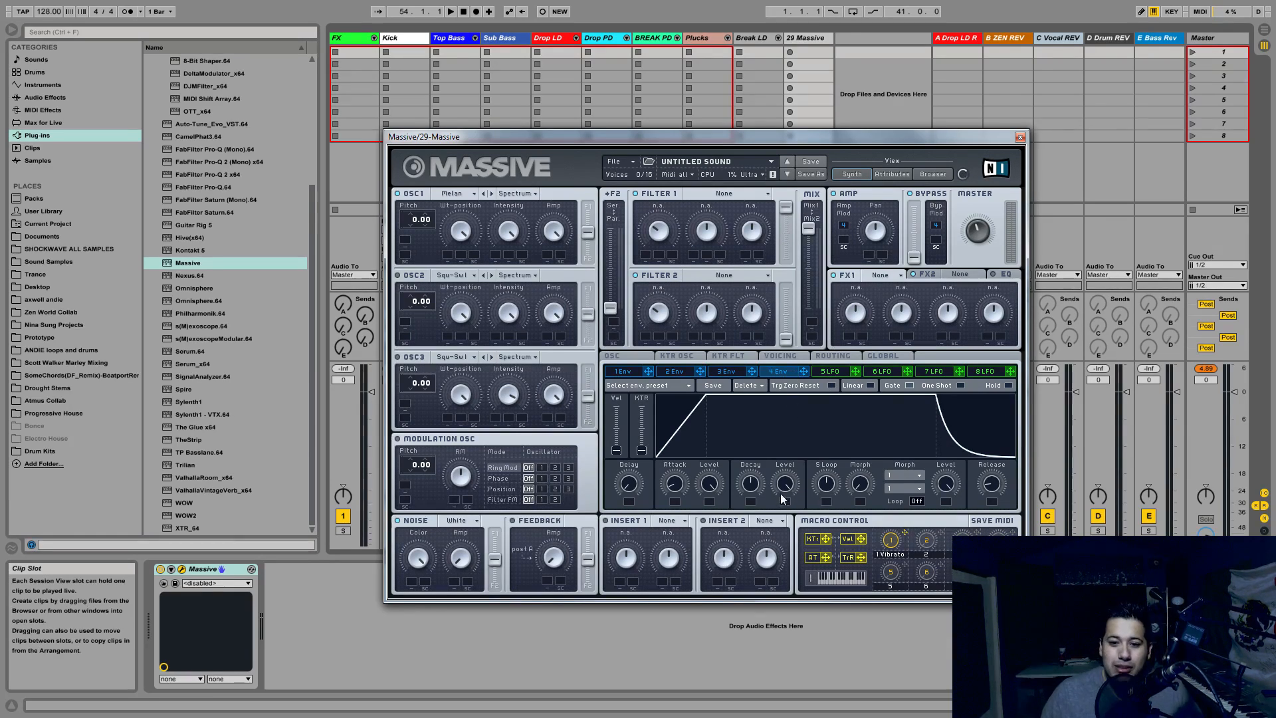
- Lower envelope 4's decay level to zero and lengthen its release
{"action": "left_click_drag", "start_coordinate": [783, 493], "coordinate": [747, 711]}
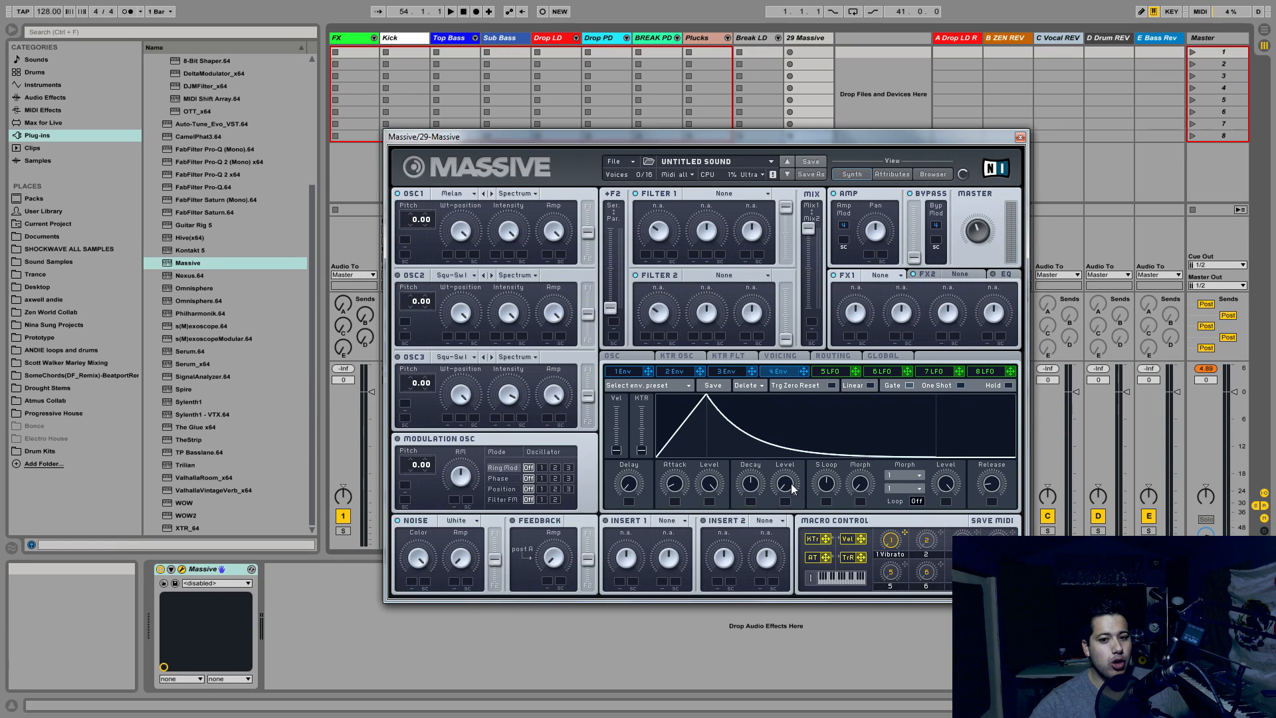
{"action": "left_click_drag", "start_coordinate": [793, 488], "coordinate": [831, 466]}
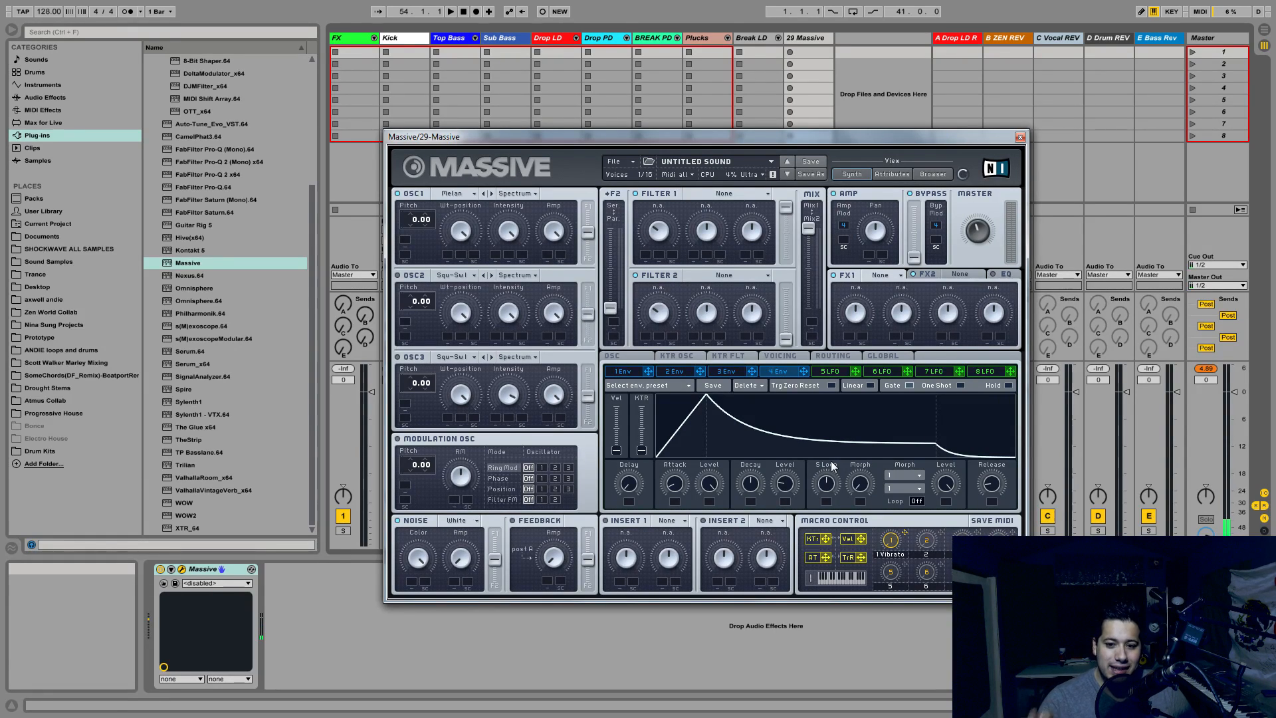
{"action": "left_click_drag", "start_coordinate": [831, 460], "coordinate": [746, 649]}
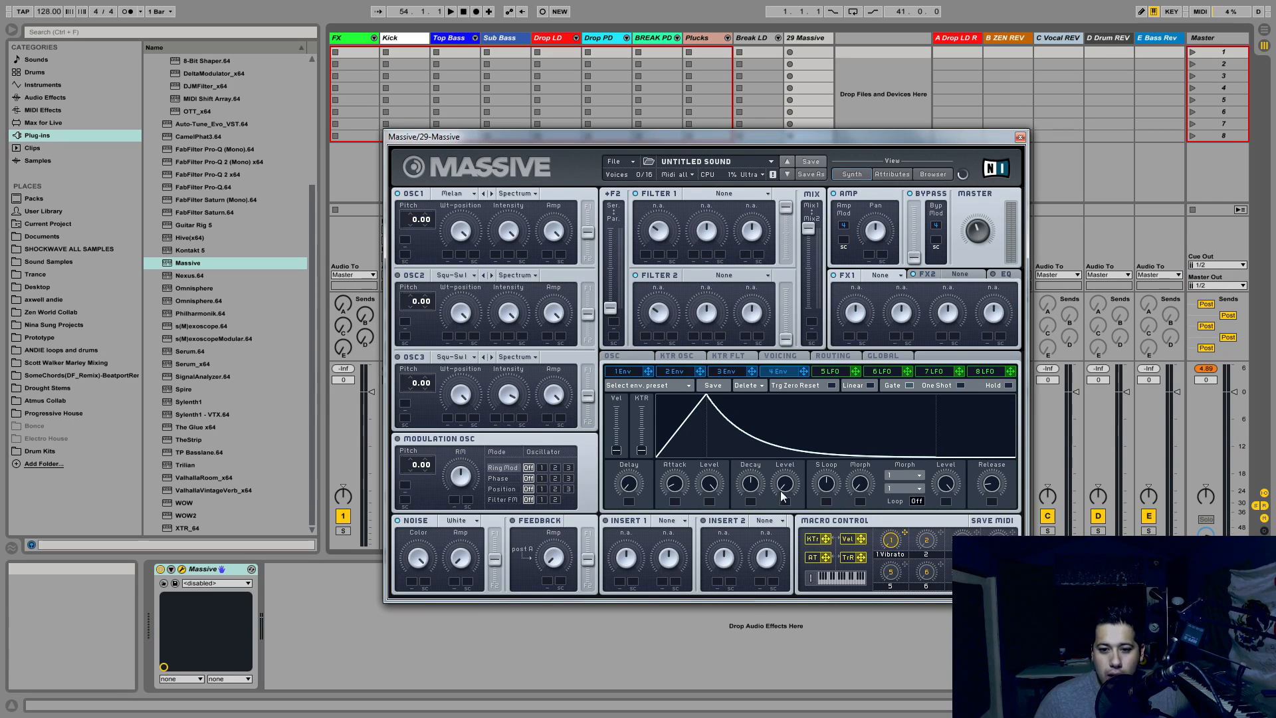
{"action": "mouse_move", "coordinate": [780, 491]}
{"action": "left_mouse_down"}
{"action": "mouse_move", "coordinate": [803, 423]}
{"action": "mouse_move", "coordinate": [786, 498]}
{"action": "left_mouse_up"}
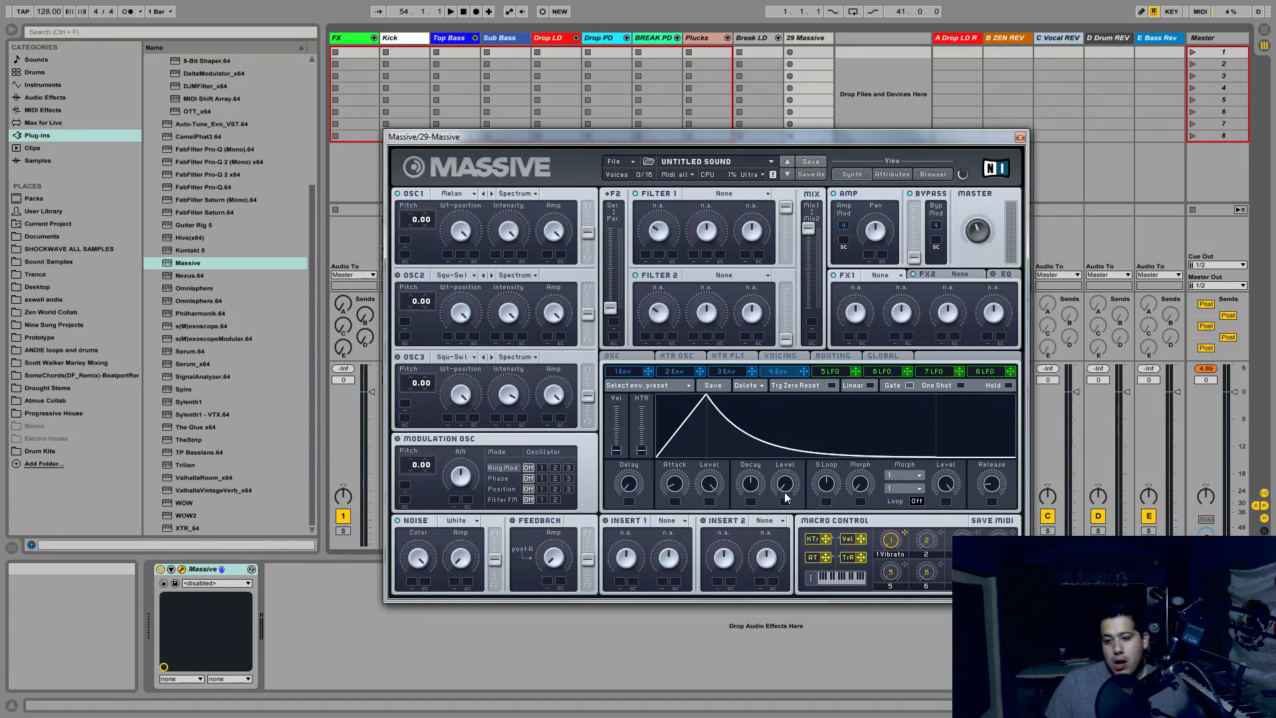
{"action": "mouse_move", "coordinate": [984, 479]}
{"action": "left_mouse_down"}
{"action": "mouse_move", "coordinate": [1012, 466]}
{"action": "mouse_move", "coordinate": [982, 497]}
{"action": "left_mouse_up"}
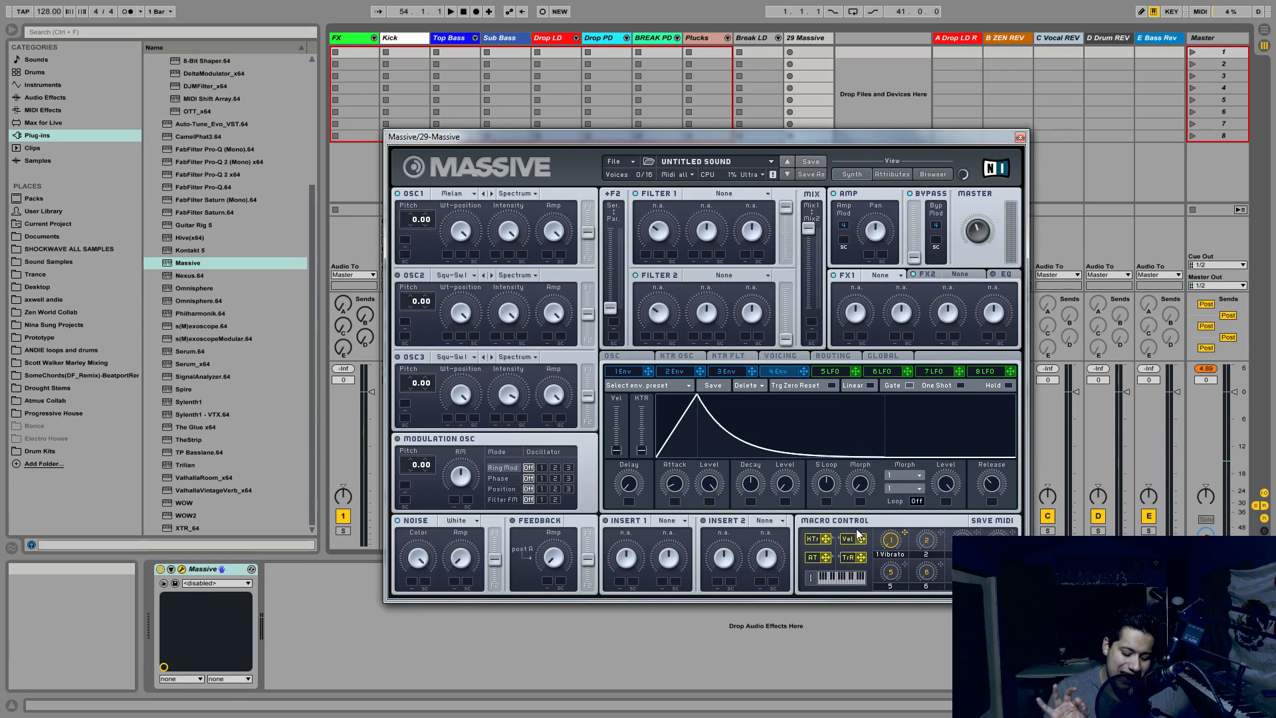
- Load Reverb into the FX1 slot and briefly start and stop playback
{"action": "left_click", "coordinate": [891, 274]}
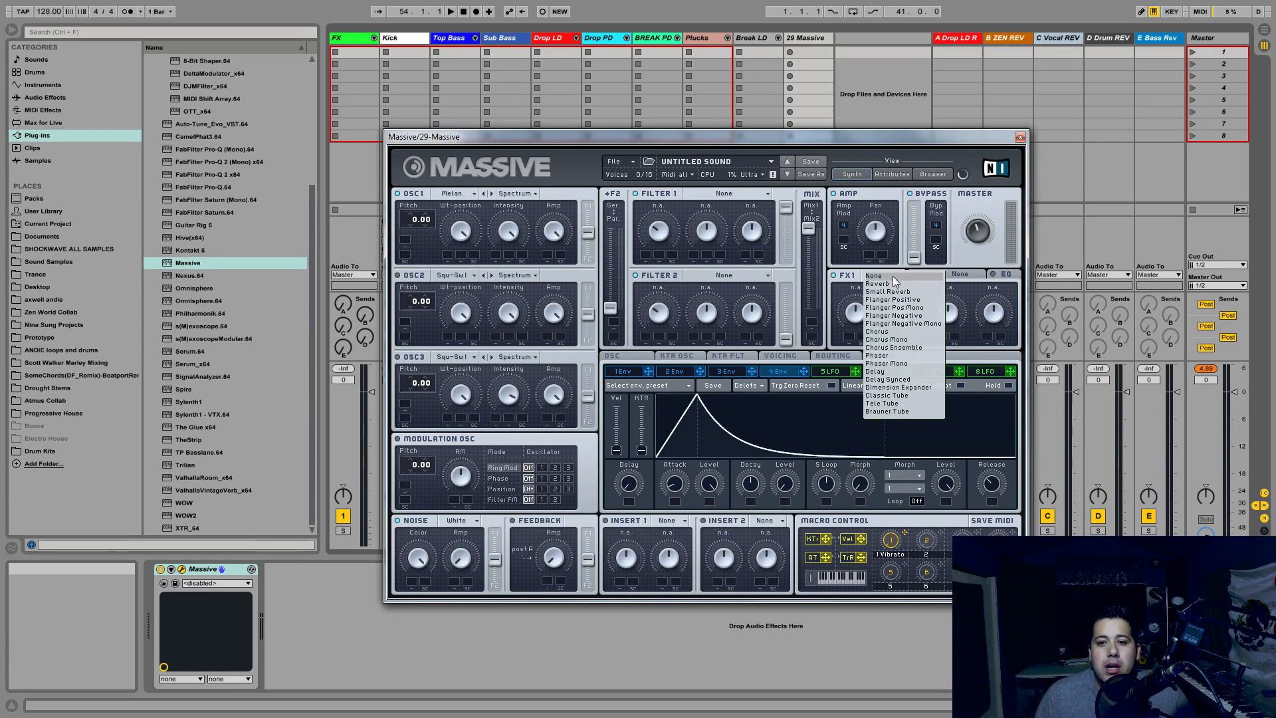
{"action": "left_click", "coordinate": [876, 284]}
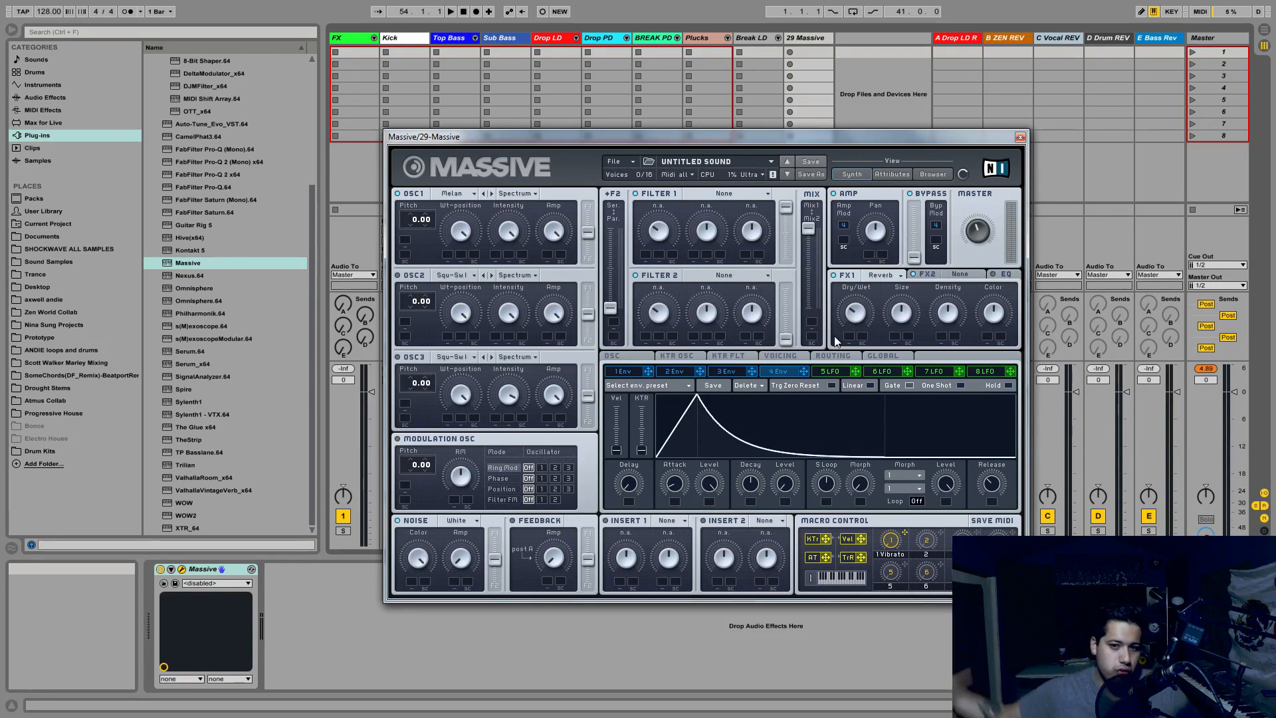
{"action": "key", "text": "space"}
{"action": "key", "text": "space"}
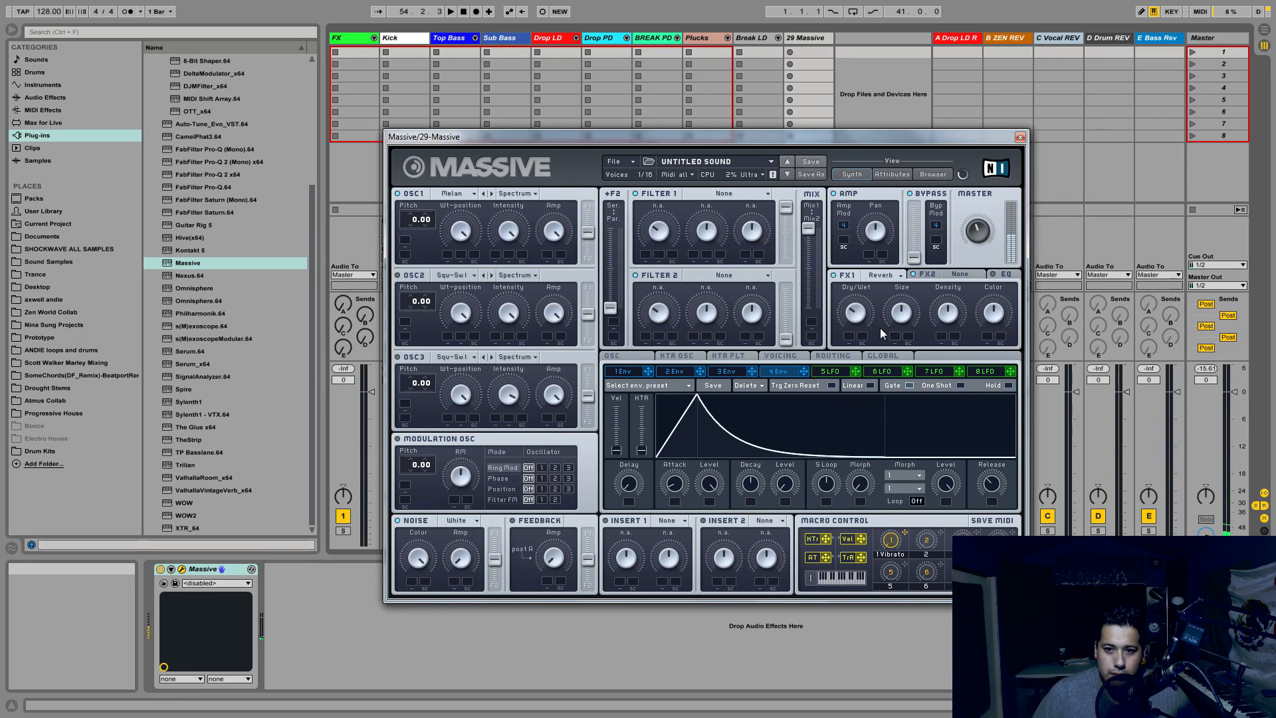
- Shorten envelope 4's release and decay, and reduce the intensity of oscillator 1
{"action": "left_click_drag", "start_coordinate": [977, 482], "coordinate": [977, 504]}
{"action": "left_click_drag", "start_coordinate": [749, 486], "coordinate": [749, 493]}
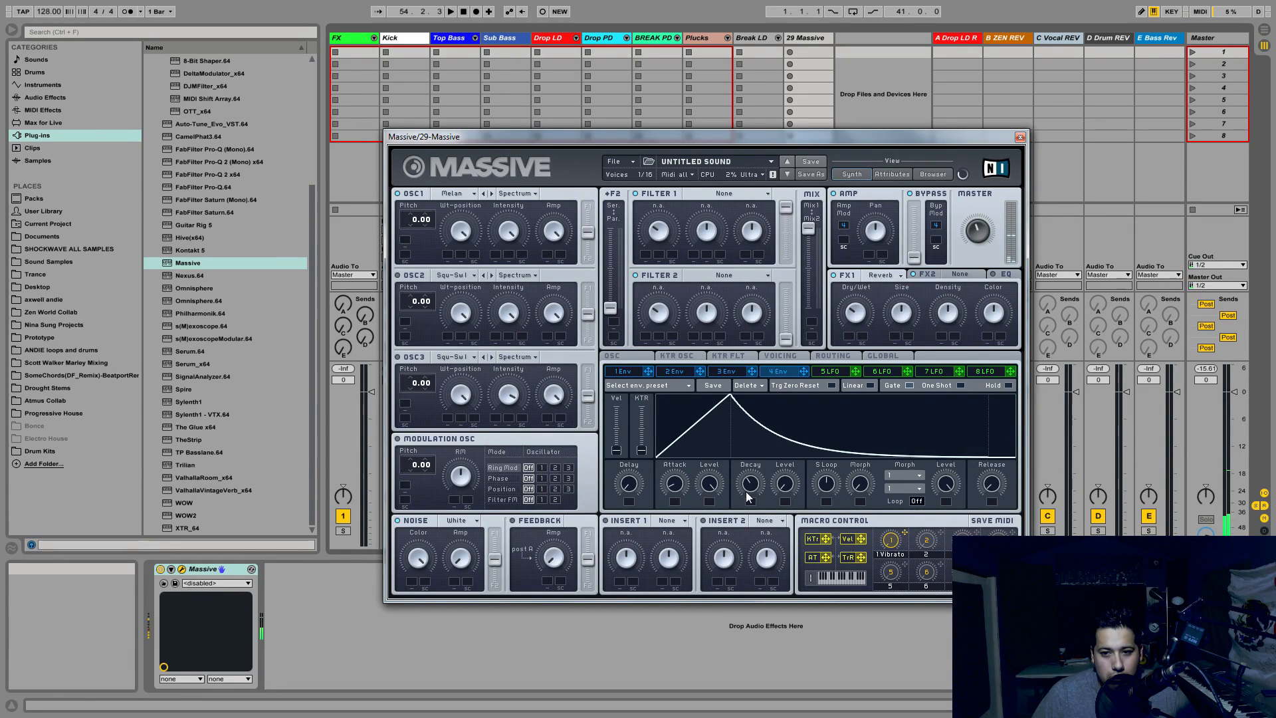
{"action": "left_click_drag", "start_coordinate": [748, 497], "coordinate": [748, 487]}
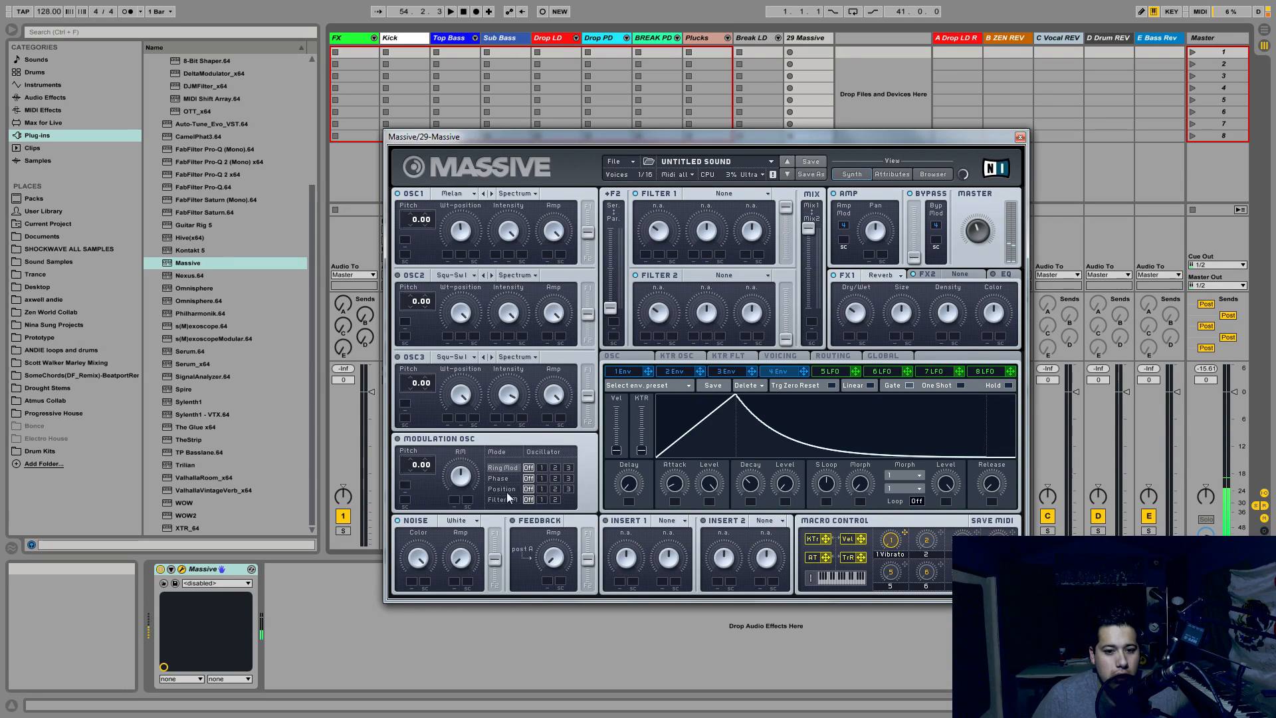
{"action": "left_click_drag", "start_coordinate": [511, 232], "coordinate": [525, 260]}
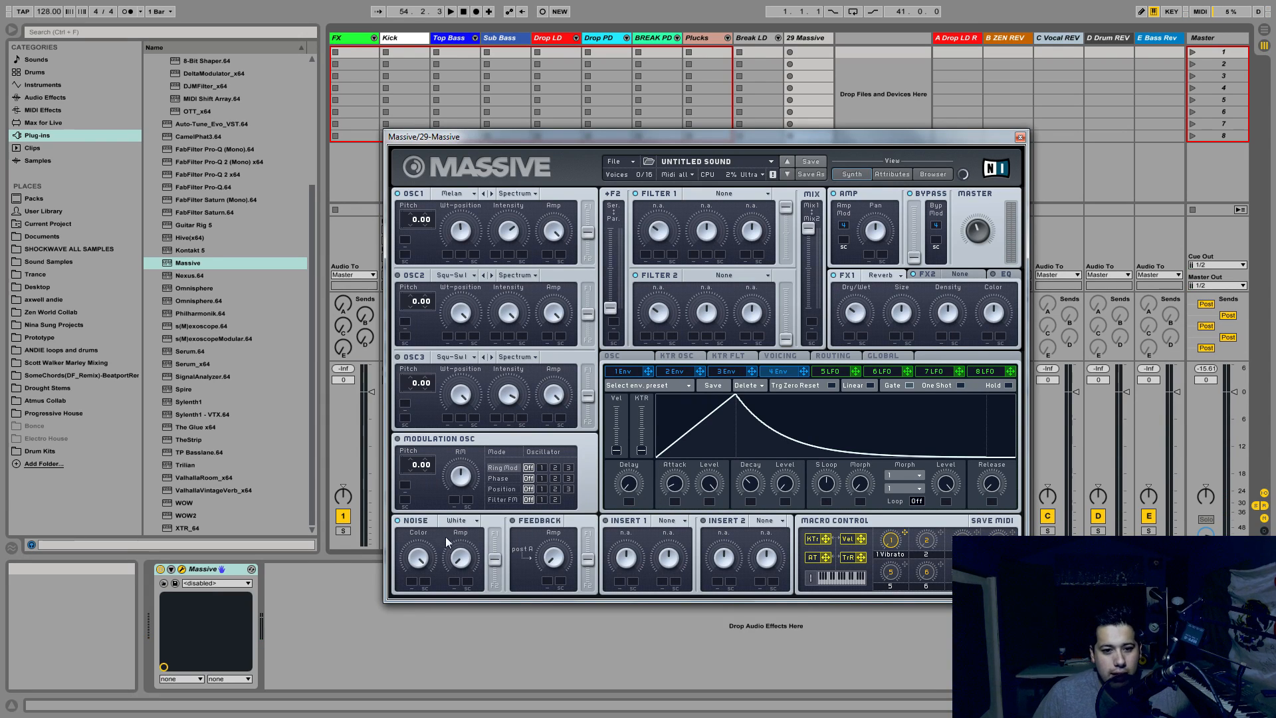
- Set the noise type to Metallic after trying Brown Noise, and route the noise fully to Filter 1
{"action": "left_click", "coordinate": [459, 521]}
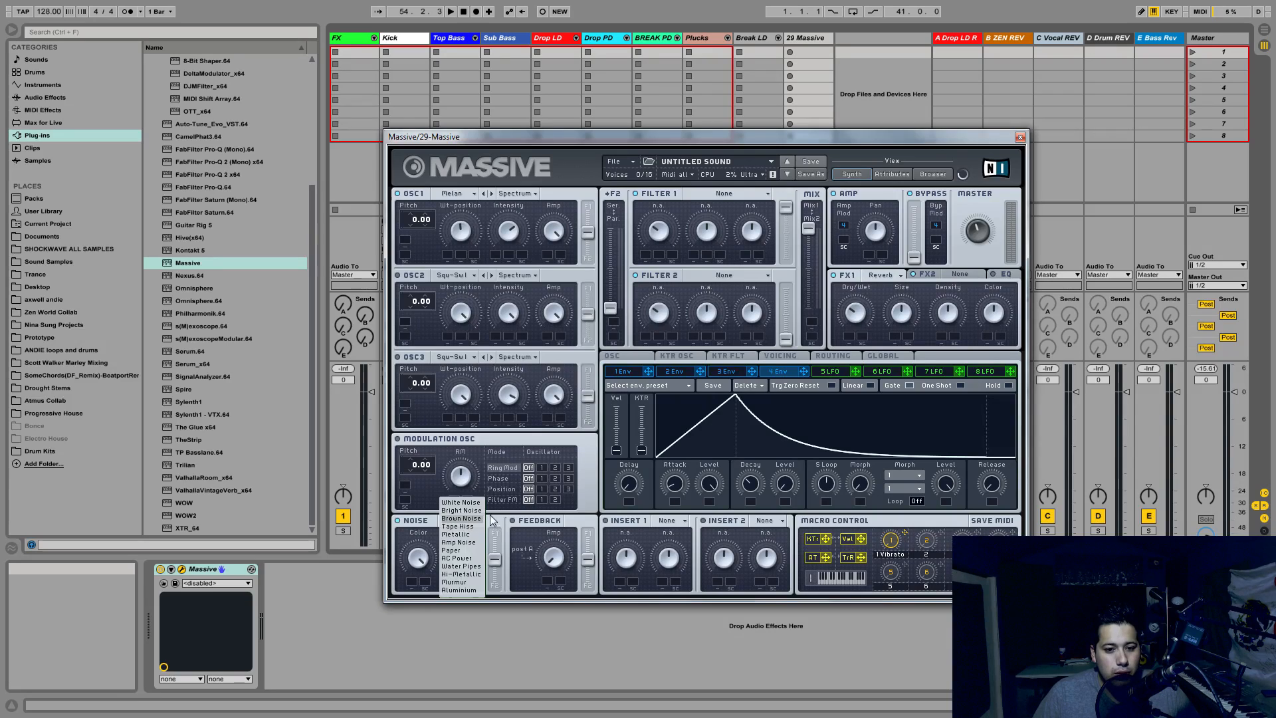
{"action": "left_click", "coordinate": [473, 518]}
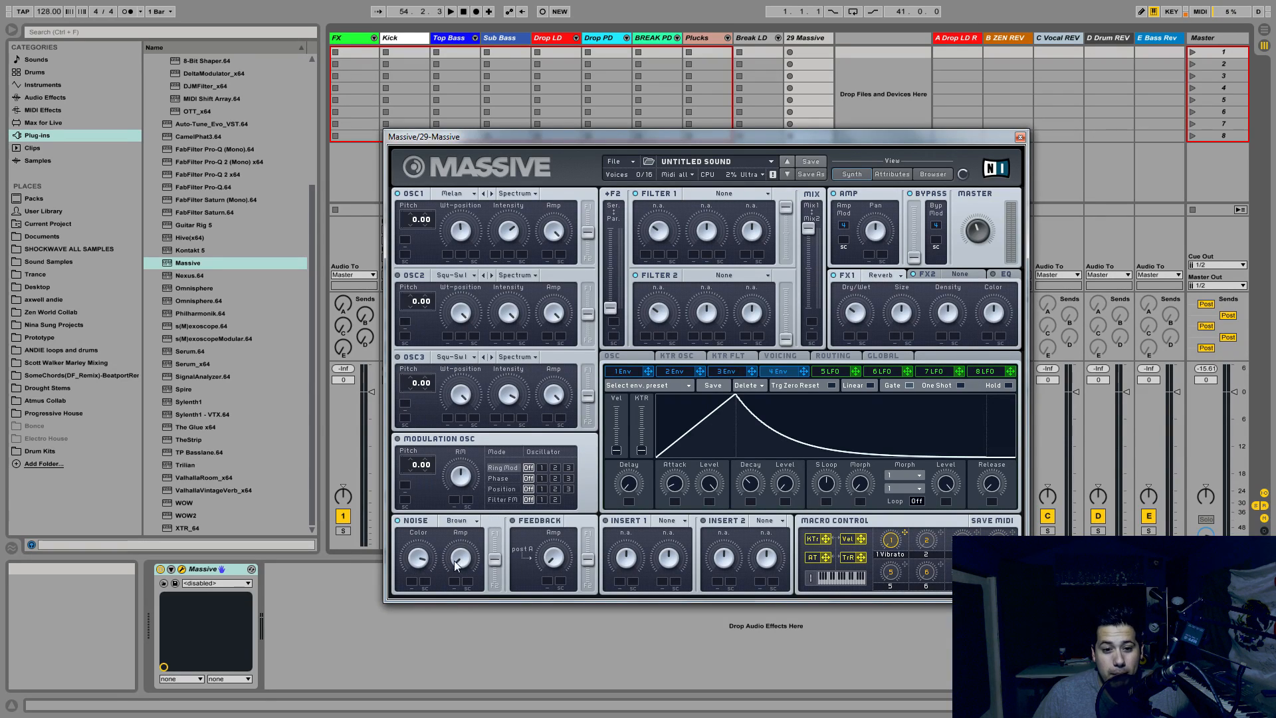
{"action": "left_click", "coordinate": [458, 524]}
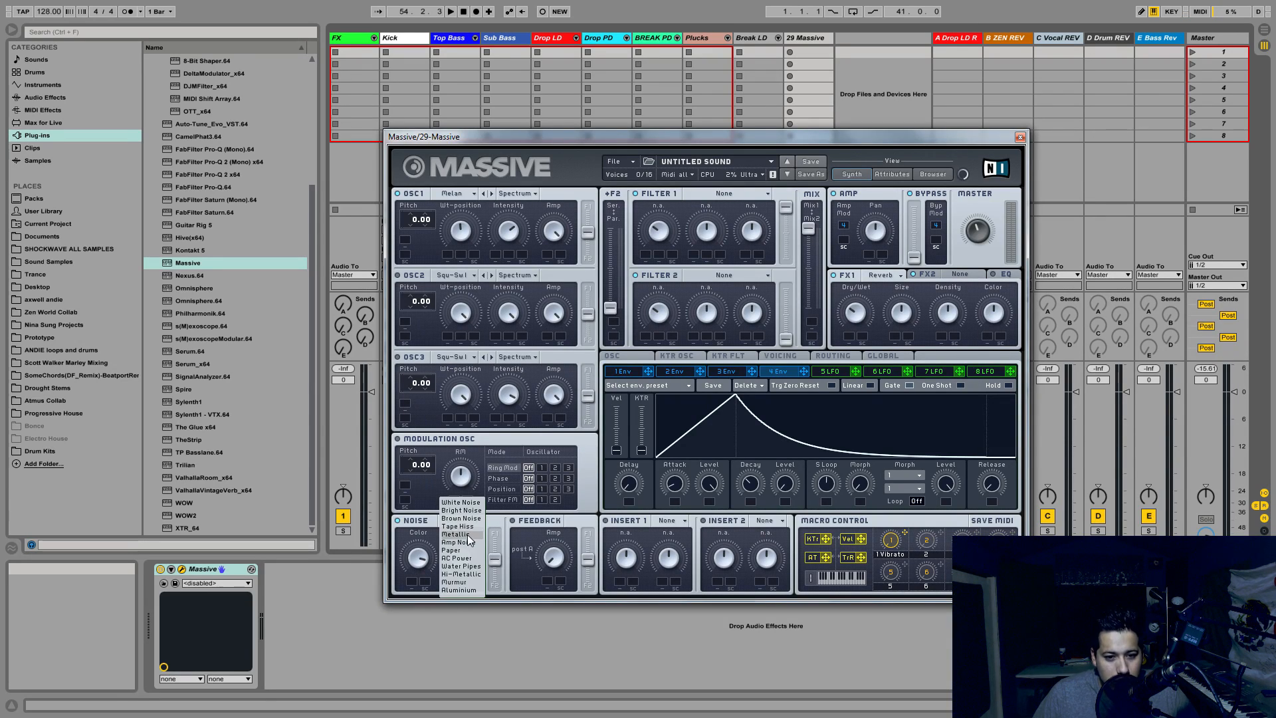
{"action": "left_click", "coordinate": [457, 534]}
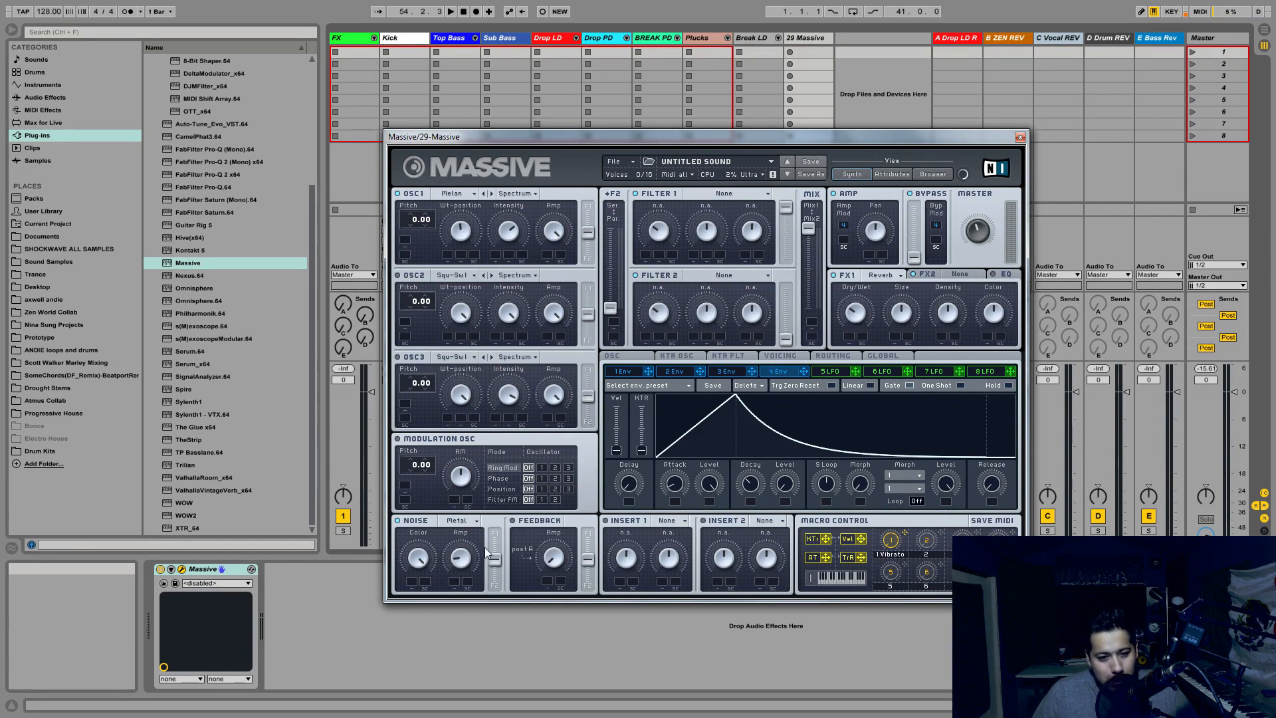
{"action": "left_click_drag", "start_coordinate": [494, 559], "coordinate": [496, 536]}
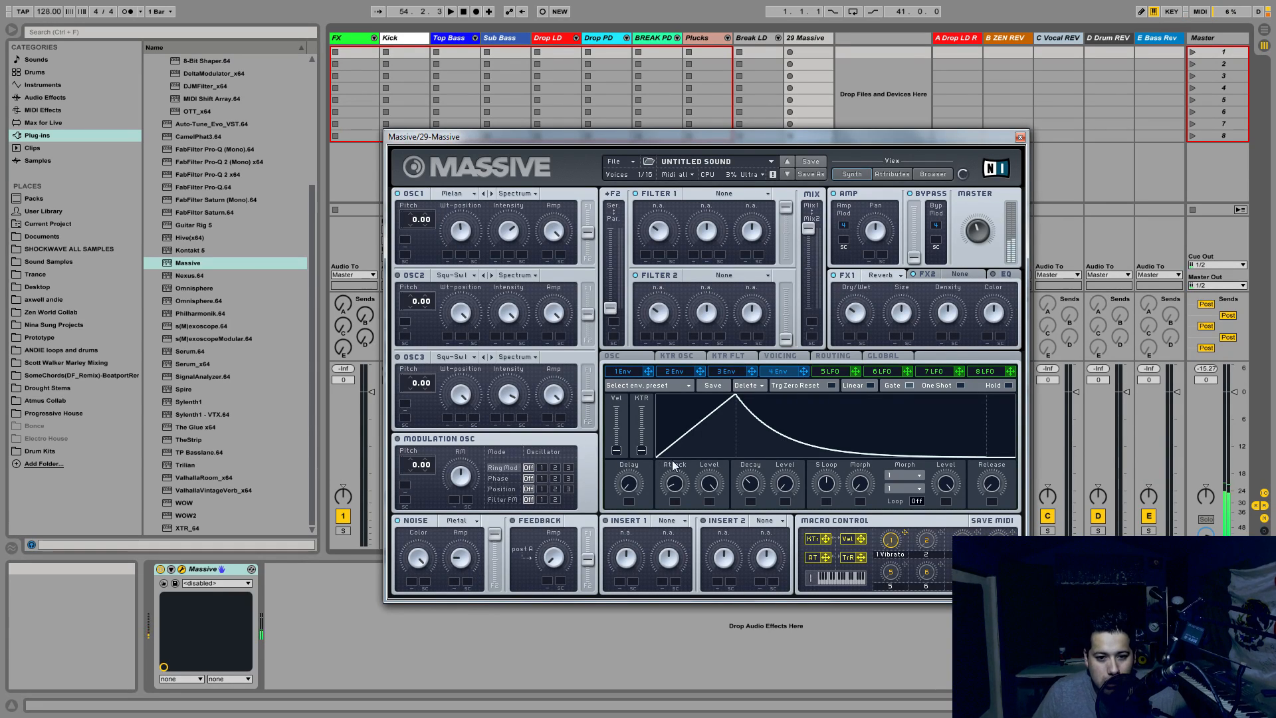
- Load Bitcrusher into Insert 1 and raise its Dry/Wet amount
{"action": "left_click", "coordinate": [672, 520]}
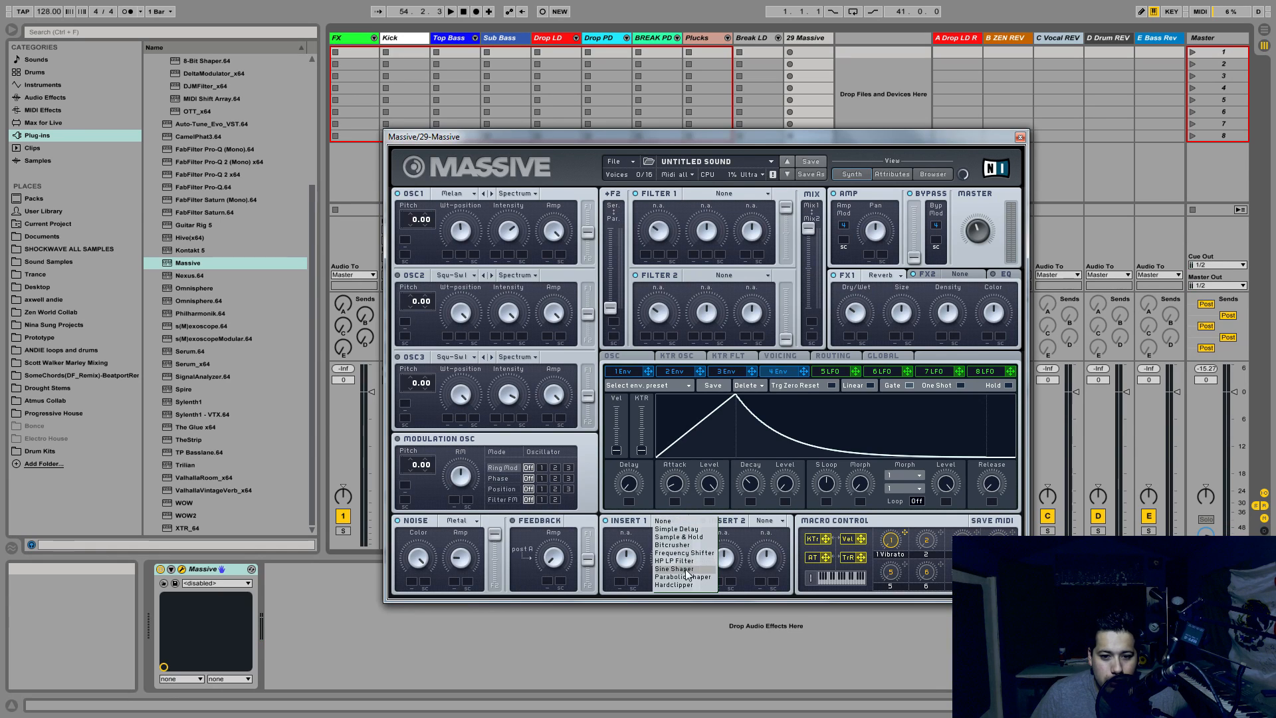
{"action": "left_click", "coordinate": [688, 547]}
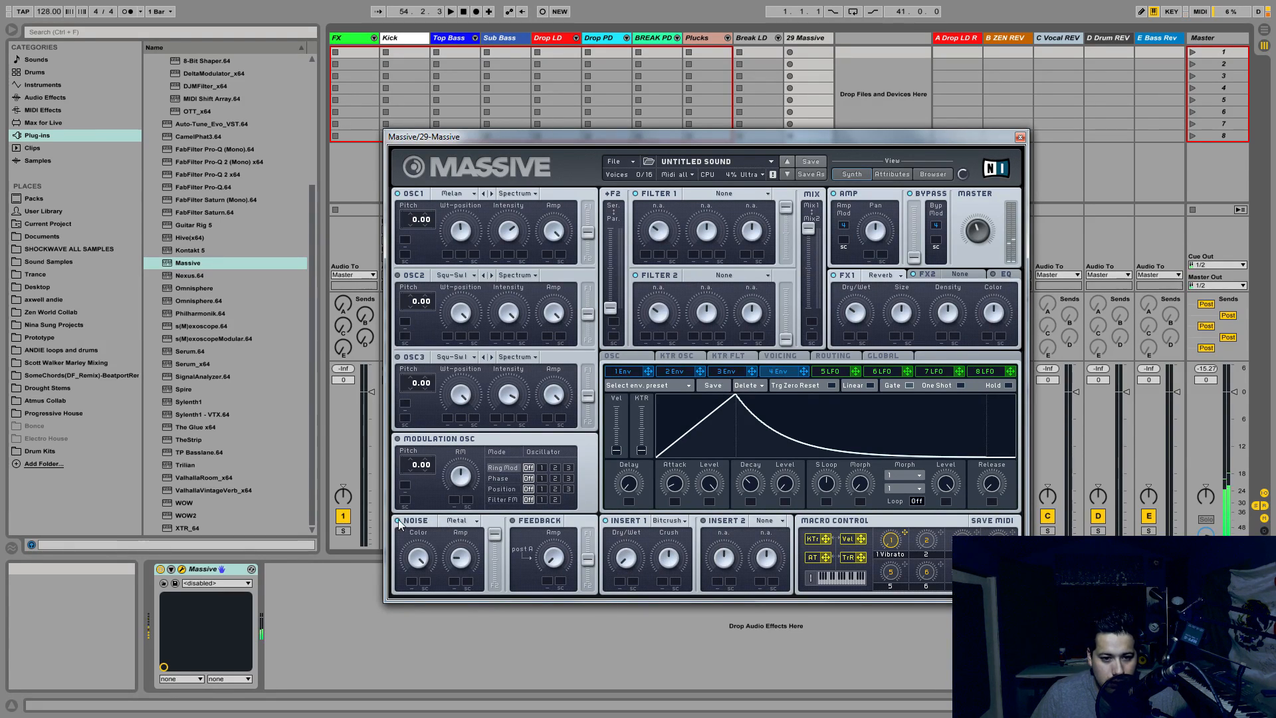
{"action": "left_click_drag", "start_coordinate": [620, 555], "coordinate": [688, 447]}
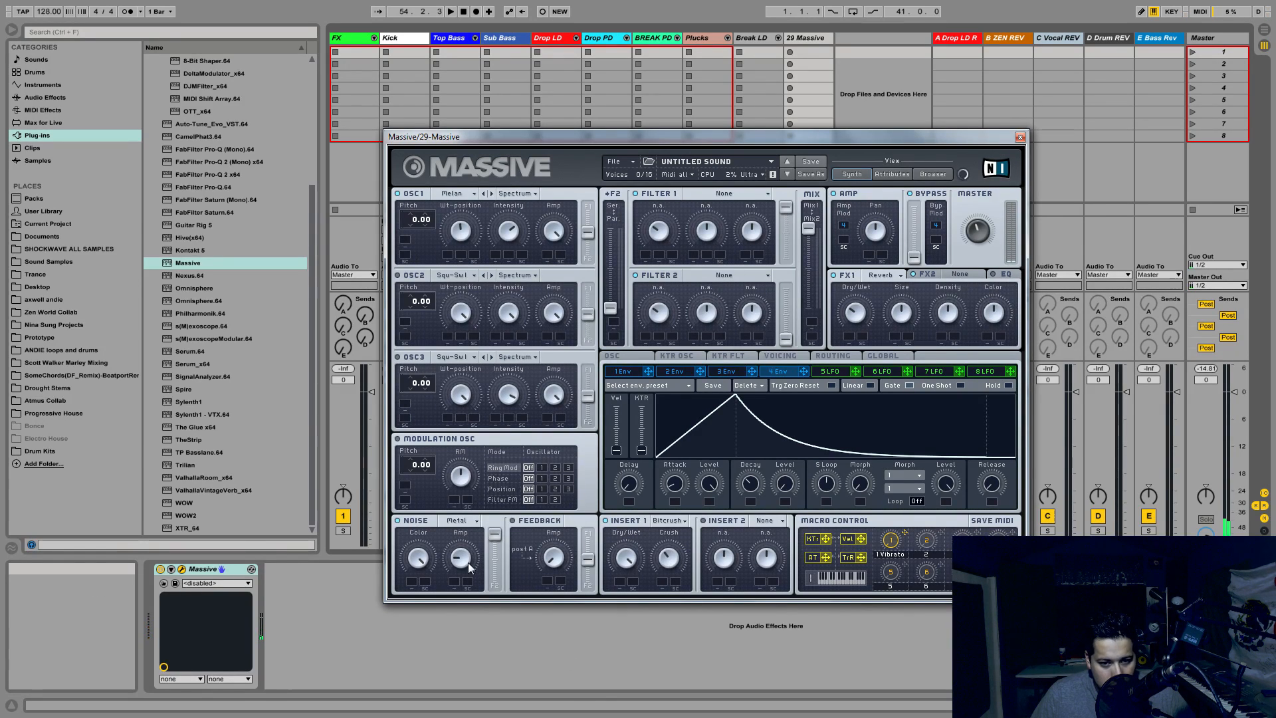
- Load Delay into the FX2 slot and switch it to Delay Synced
{"action": "left_click", "coordinate": [929, 274]}
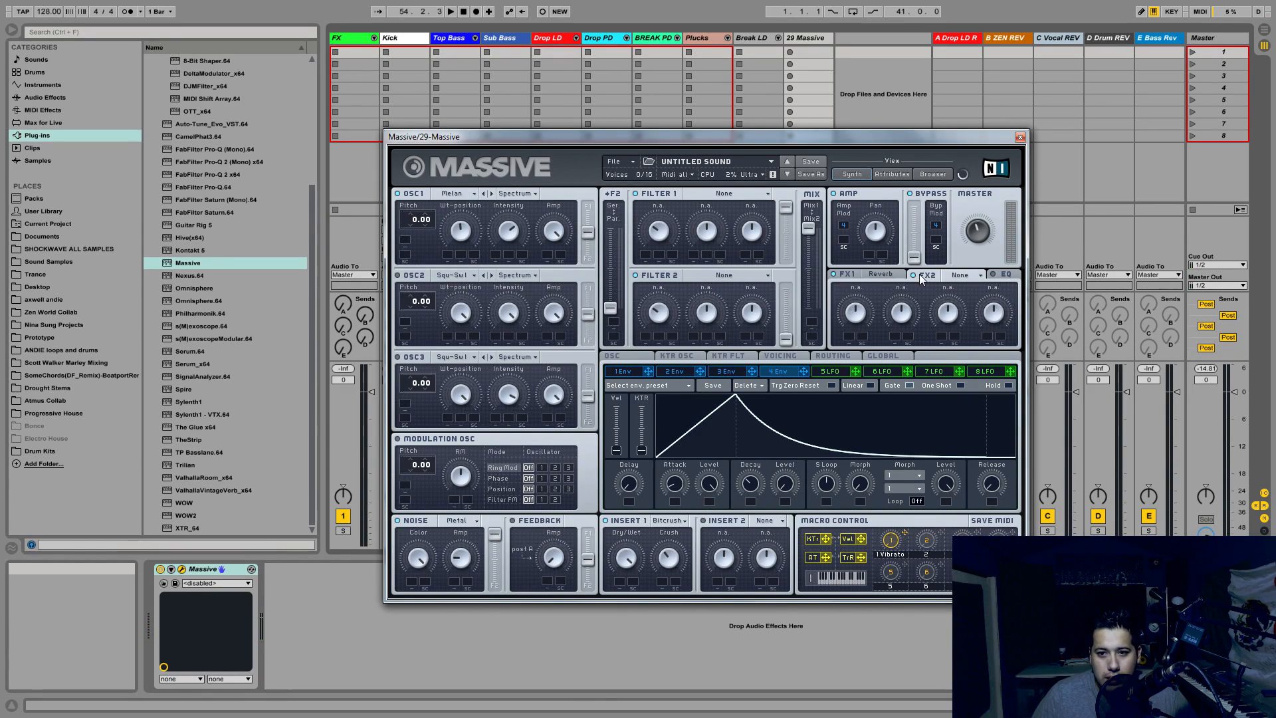
{"action": "left_click", "coordinate": [961, 278]}
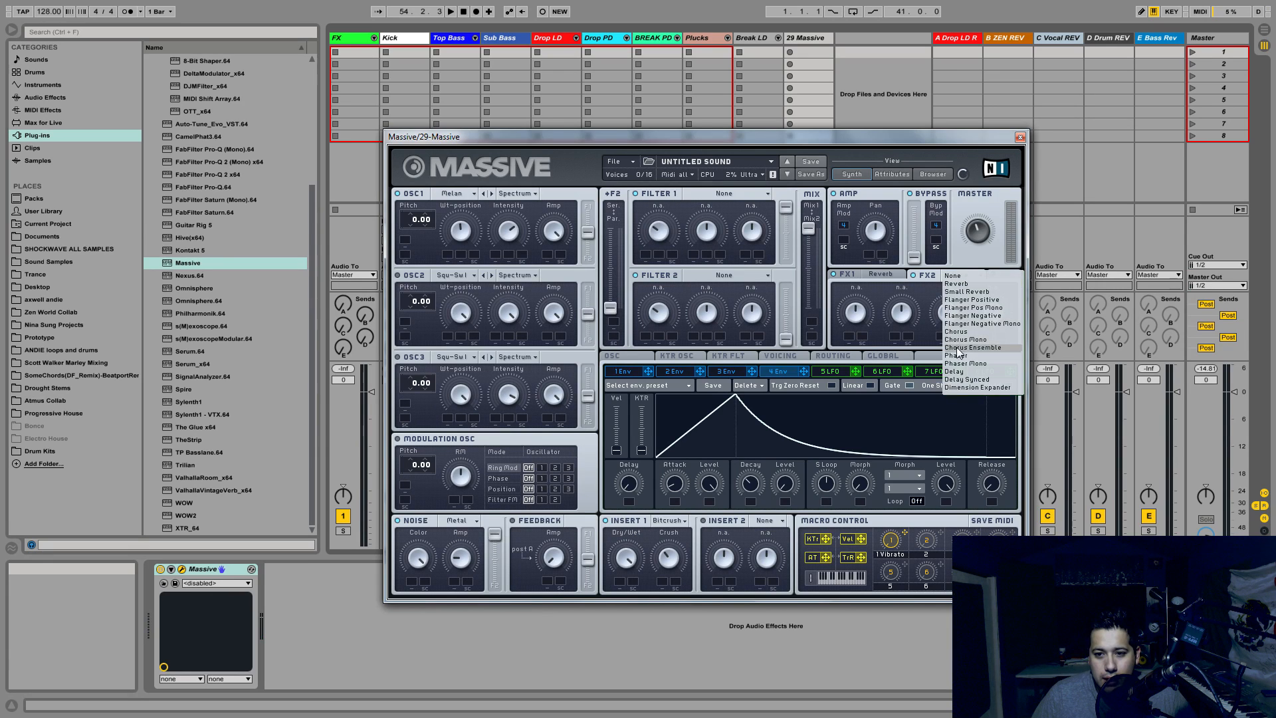
{"action": "left_click", "coordinate": [965, 374]}
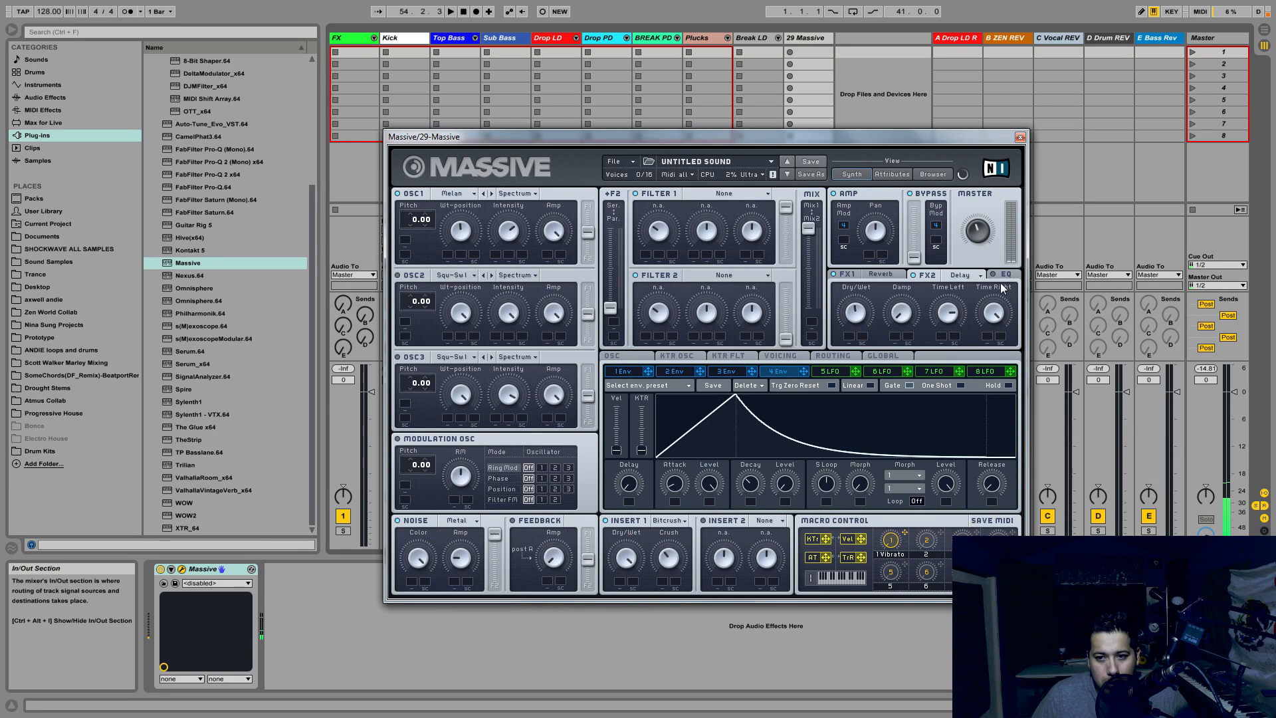
{"action": "left_click", "coordinate": [835, 274]}
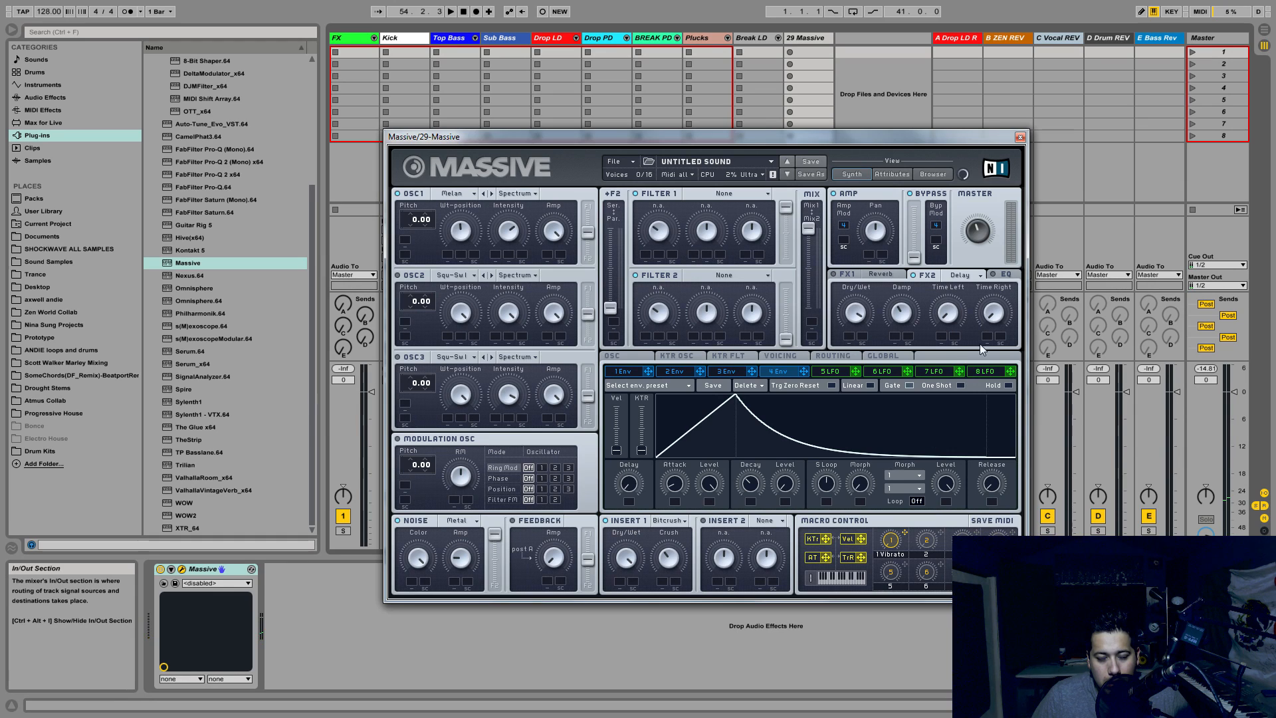
{"action": "left_click", "coordinate": [960, 275]}
{"action": "left_click", "coordinate": [968, 379]}
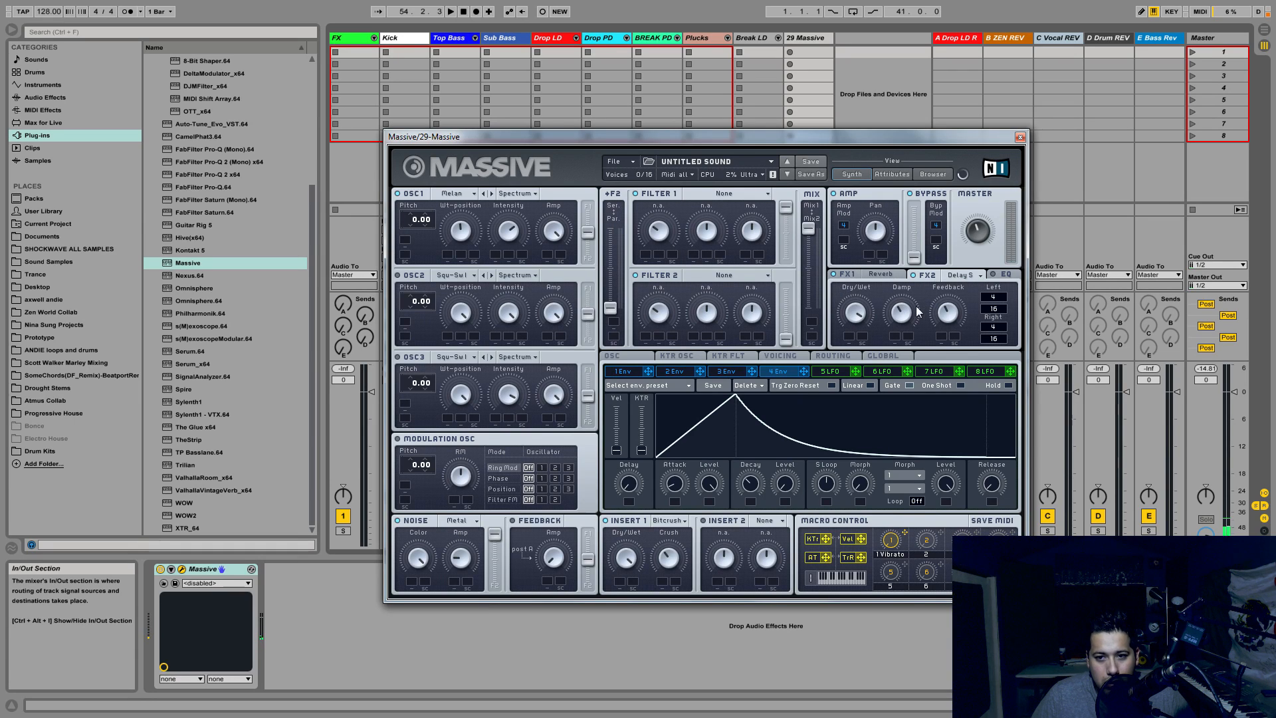
- Set the synced delay to 1/8 left and 1/4 right, raise its feedback, and display the EQ controls
{"action": "left_click_drag", "start_coordinate": [1010, 274], "coordinate": [1000, 322]}
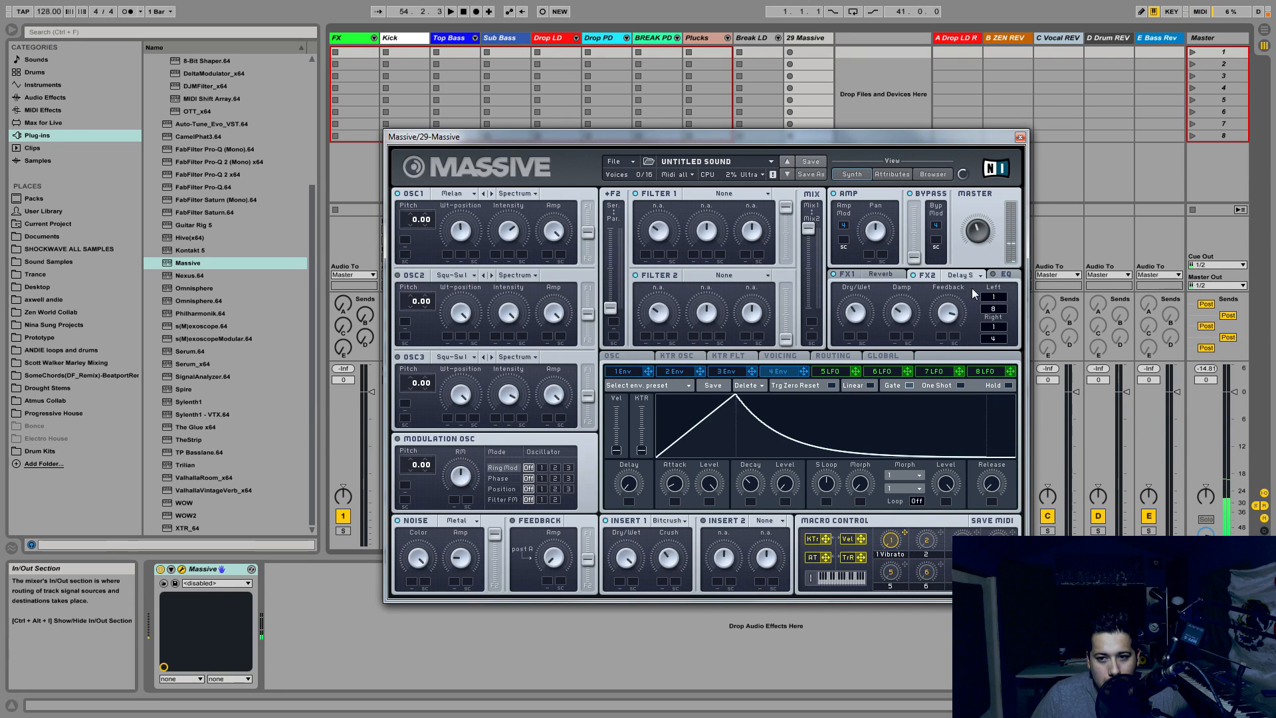
{"action": "left_click", "coordinate": [1004, 276]}
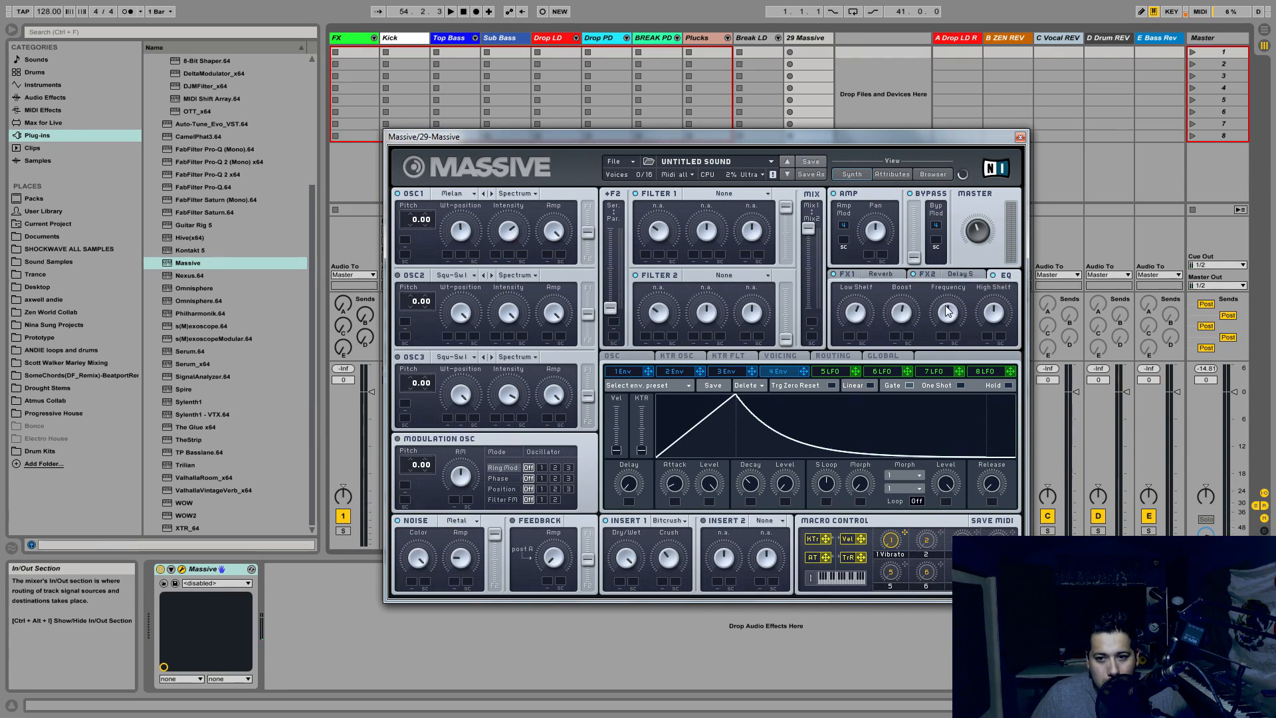
- Increase the size of the FX1 reverb and raise its color
{"action": "left_click", "coordinate": [887, 276]}
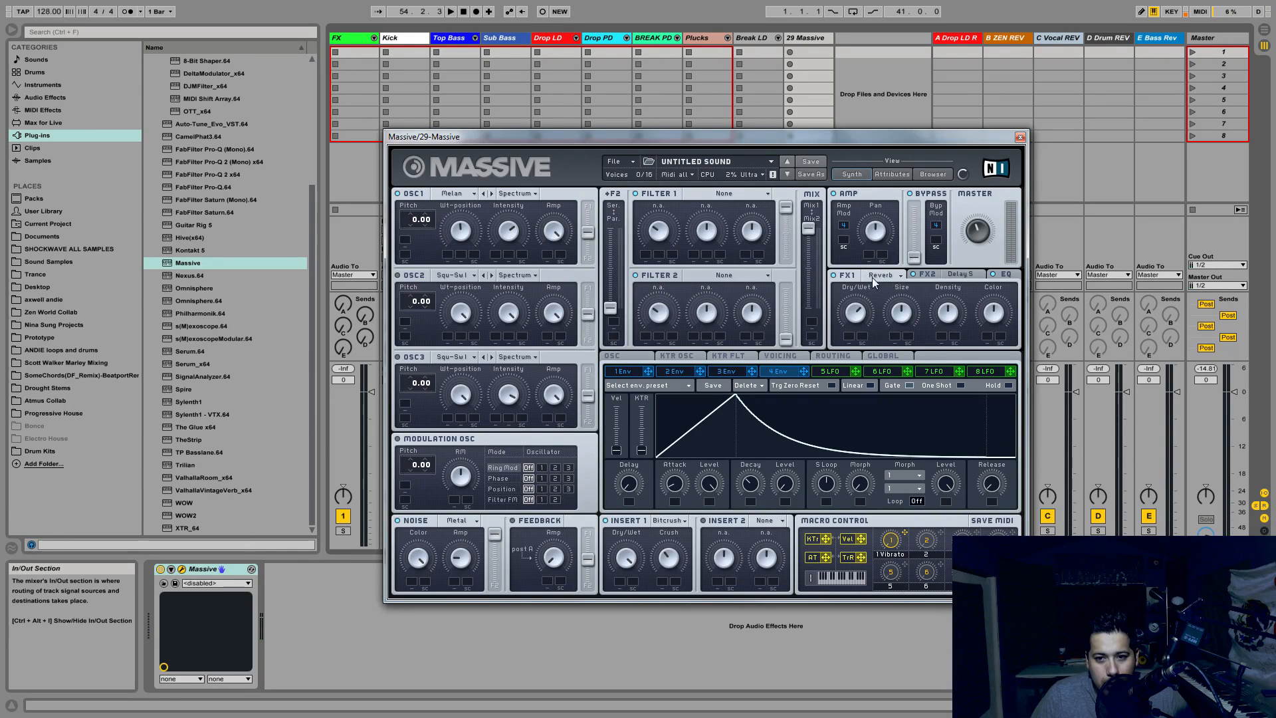
{"action": "left_click_drag", "start_coordinate": [858, 309], "coordinate": [921, 250]}
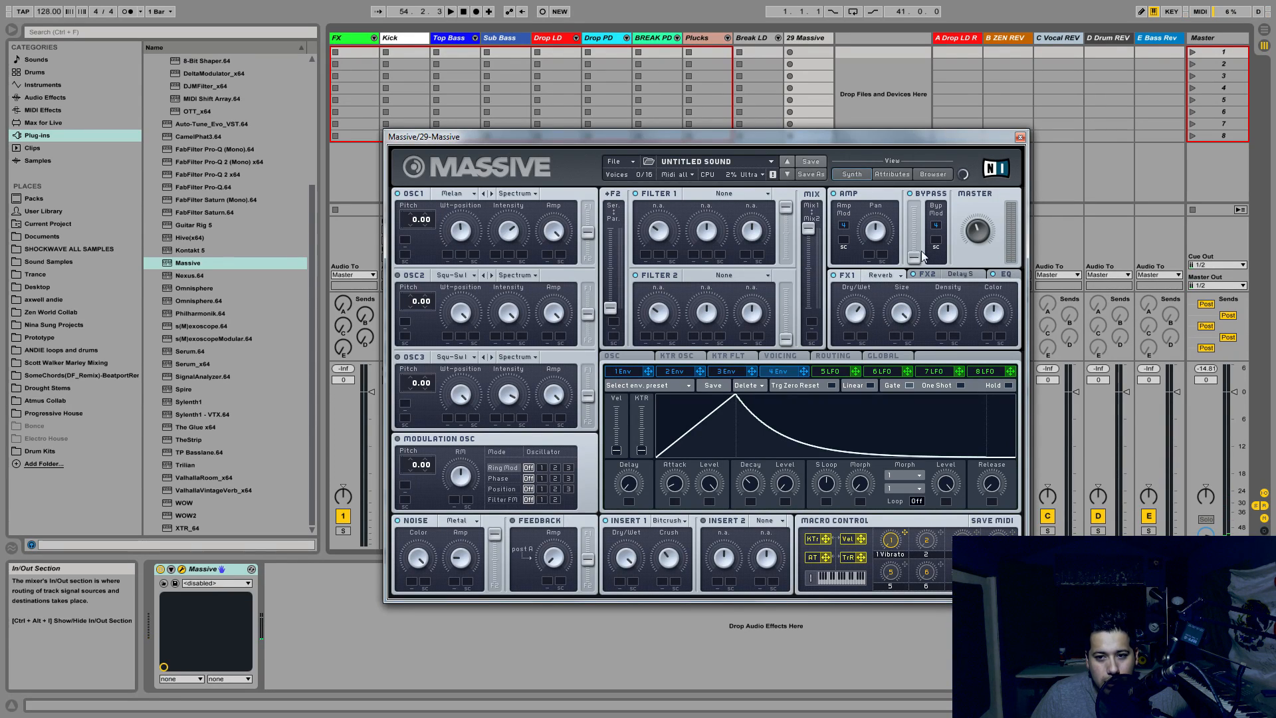
{"action": "left_click_drag", "start_coordinate": [991, 320], "coordinate": [1015, 267]}
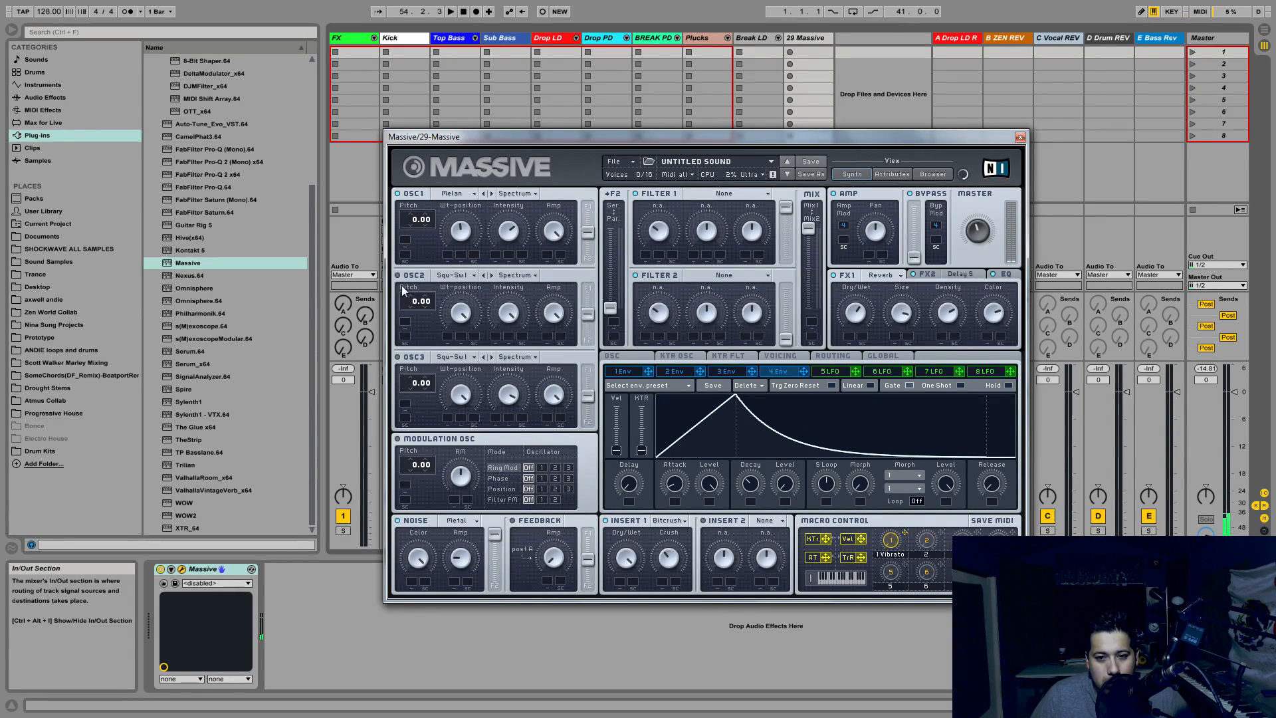
- Set oscillator 1's pitch to -24.00 and phase-modulate oscillator 1 with the modulation oscillator at pitch 12.00
{"action": "left_click_drag", "start_coordinate": [410, 222], "coordinate": [448, 253]}
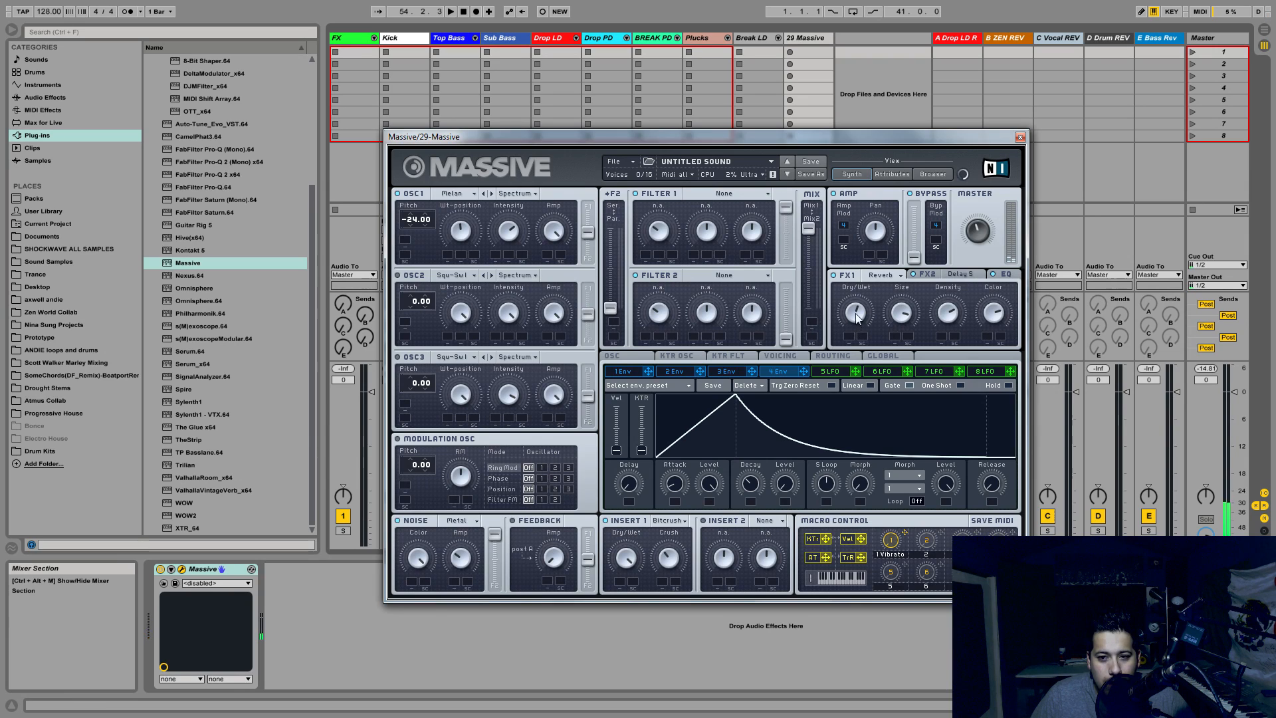
{"action": "left_click", "coordinate": [915, 274]}
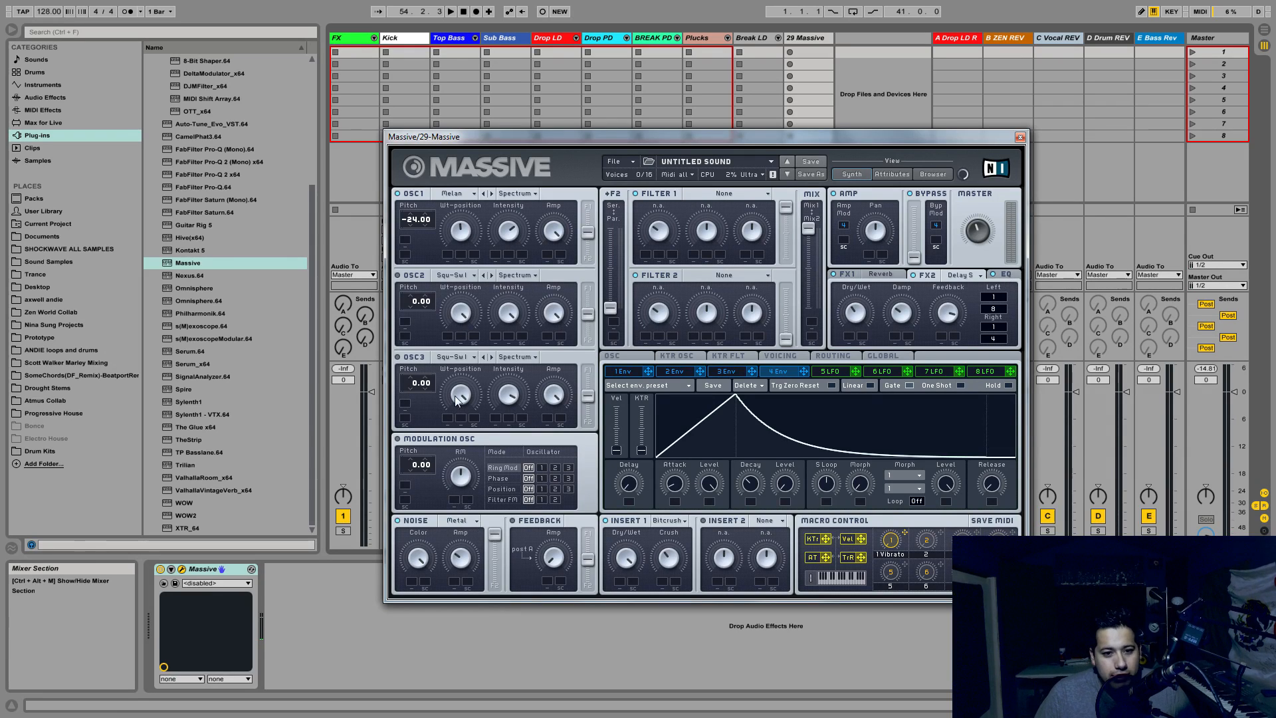
{"action": "left_click", "coordinate": [555, 478]}
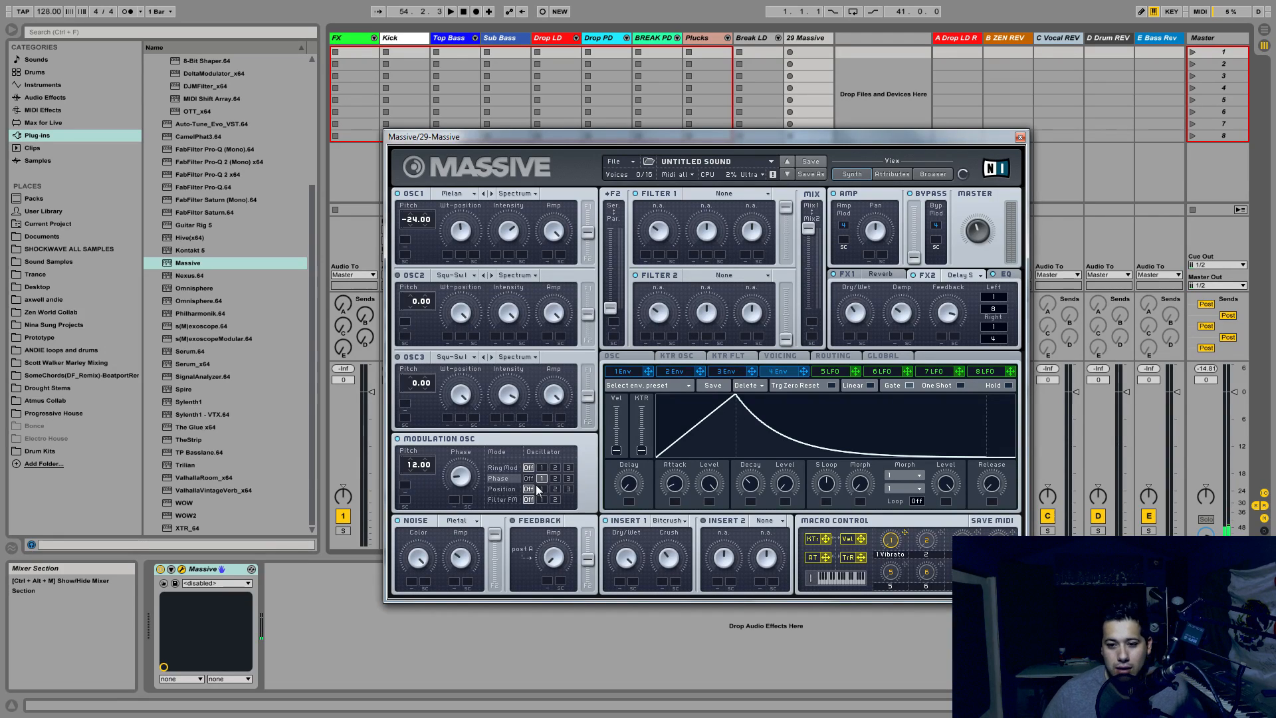
- Audition the patch in different registers by shifting the computer keyboard an octave down and back up
{"action": "key", "text": "z"}
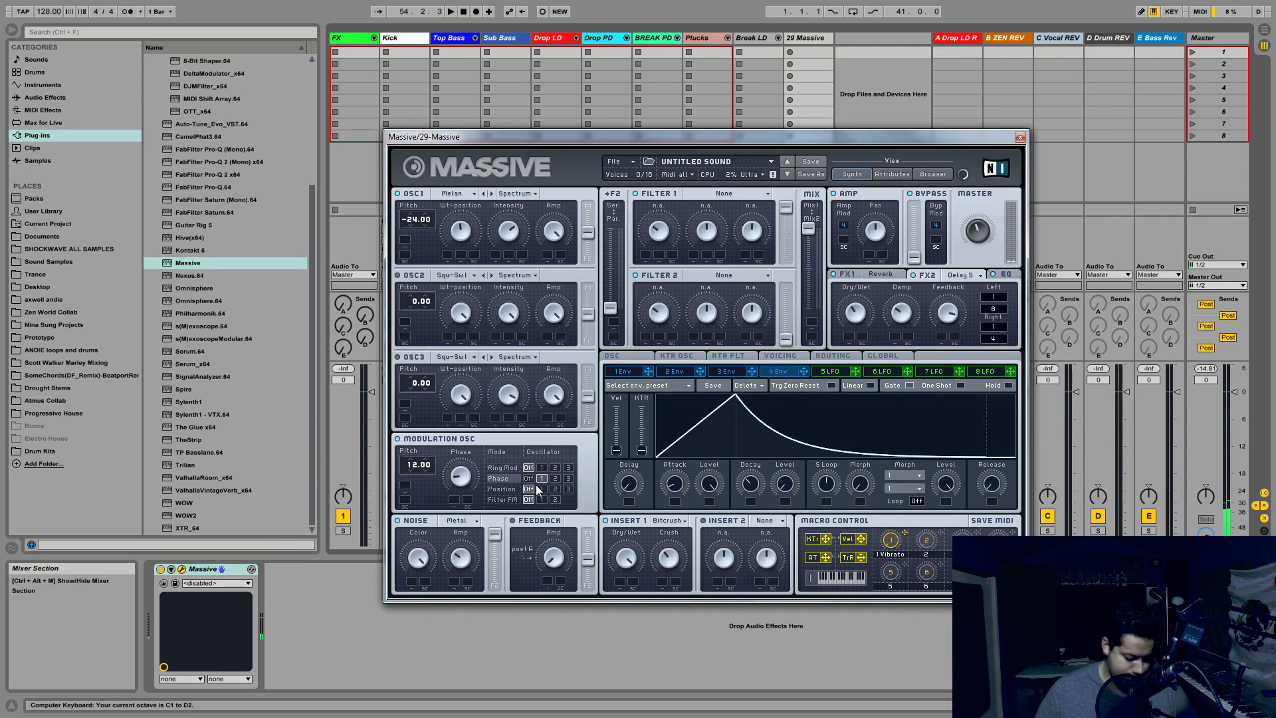
{"action": "key", "text": "x"}
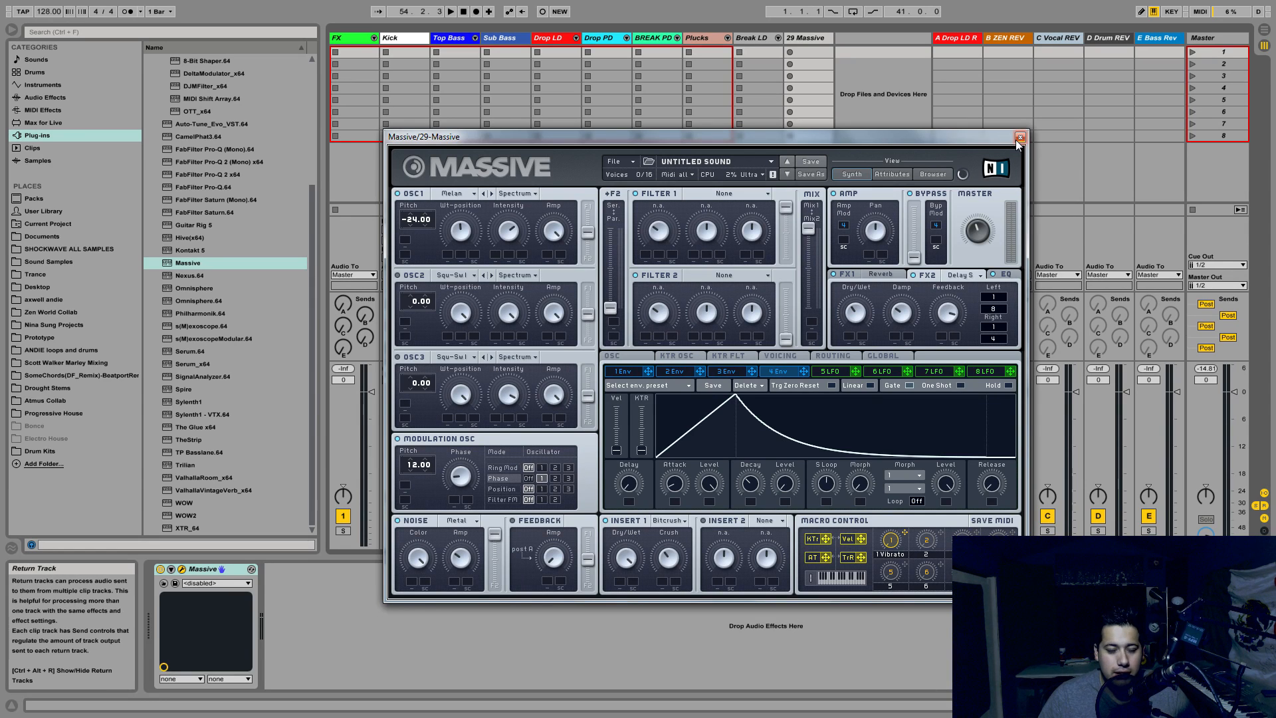
- Reposition the Massive window over the session and leave full-screen mode
{"action": "left_click_drag", "start_coordinate": [992, 139], "coordinate": [966, 135]}
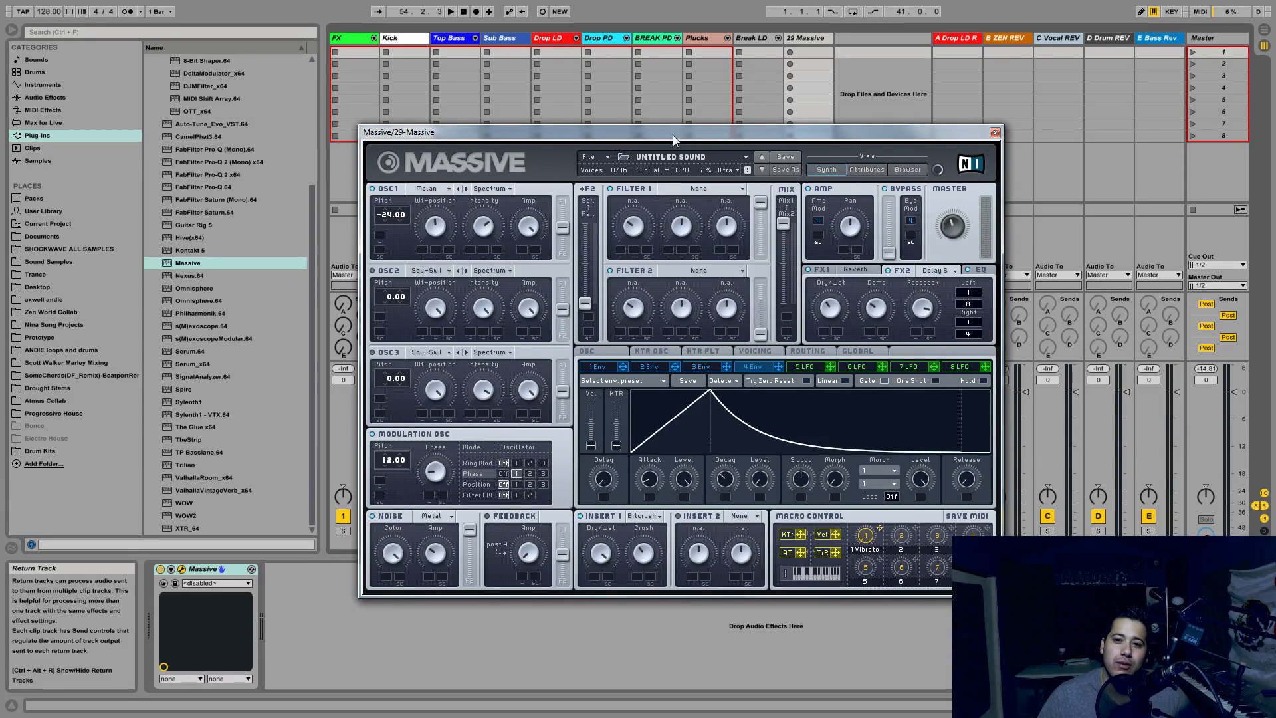
{"action": "left_click_drag", "start_coordinate": [673, 139], "coordinate": [697, 133]}
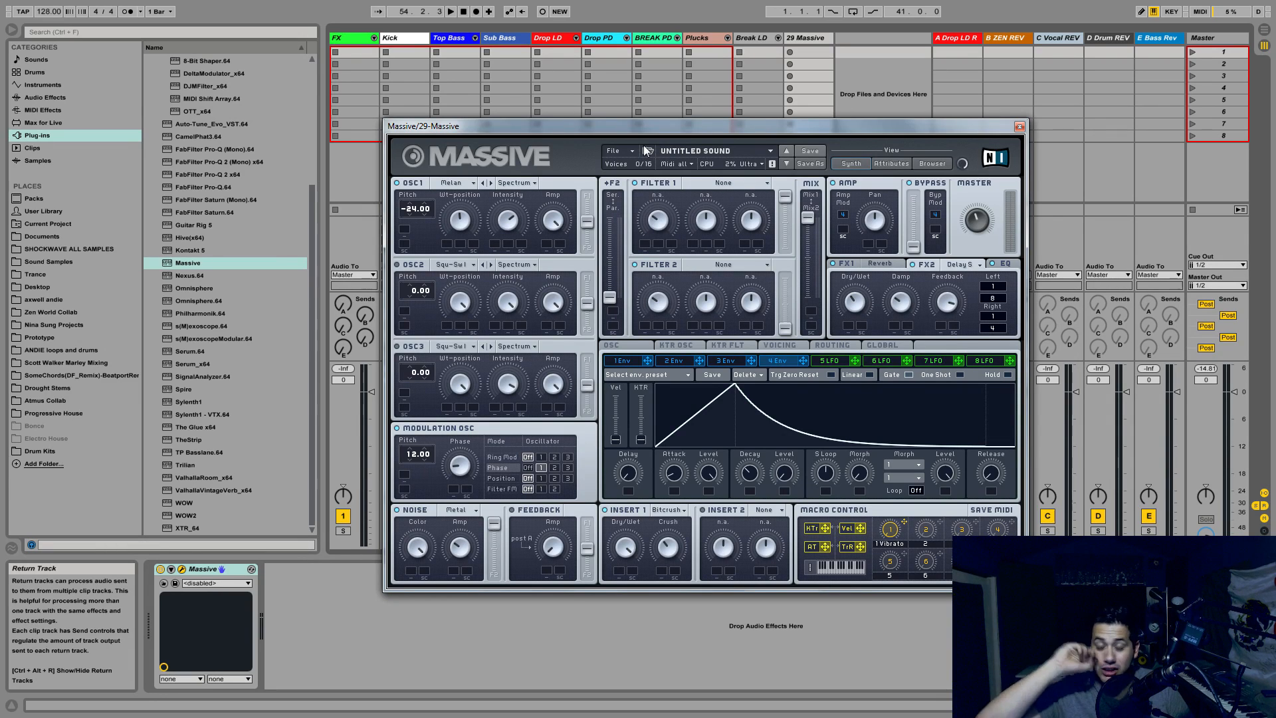
{"action": "left_click", "coordinate": [625, 152]}
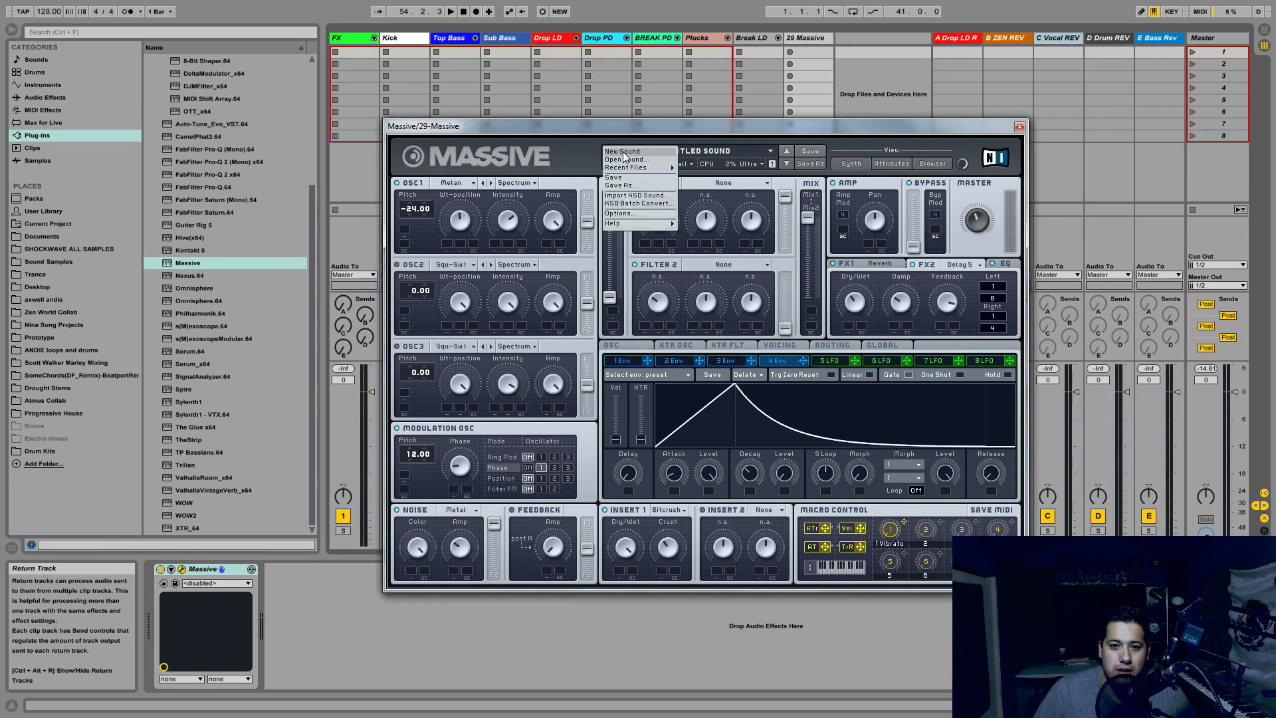
{"action": "left_click", "coordinate": [553, 148]}
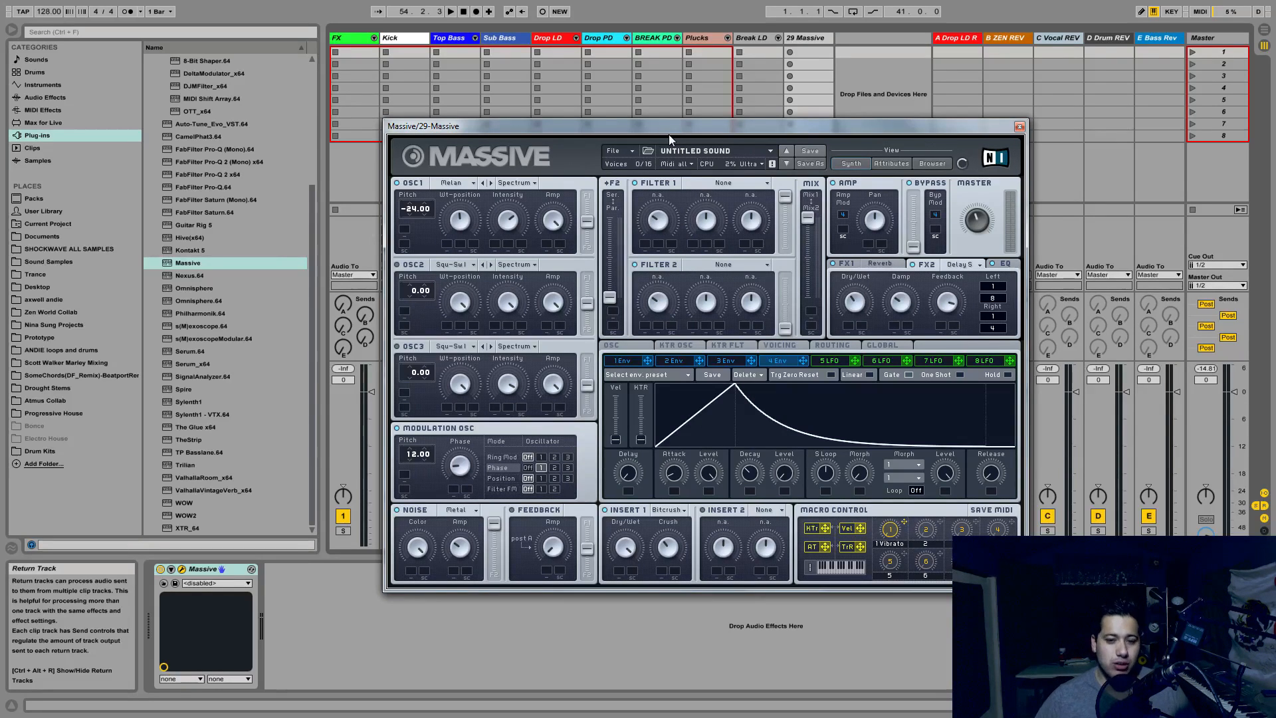
{"action": "key", "text": "F11"}
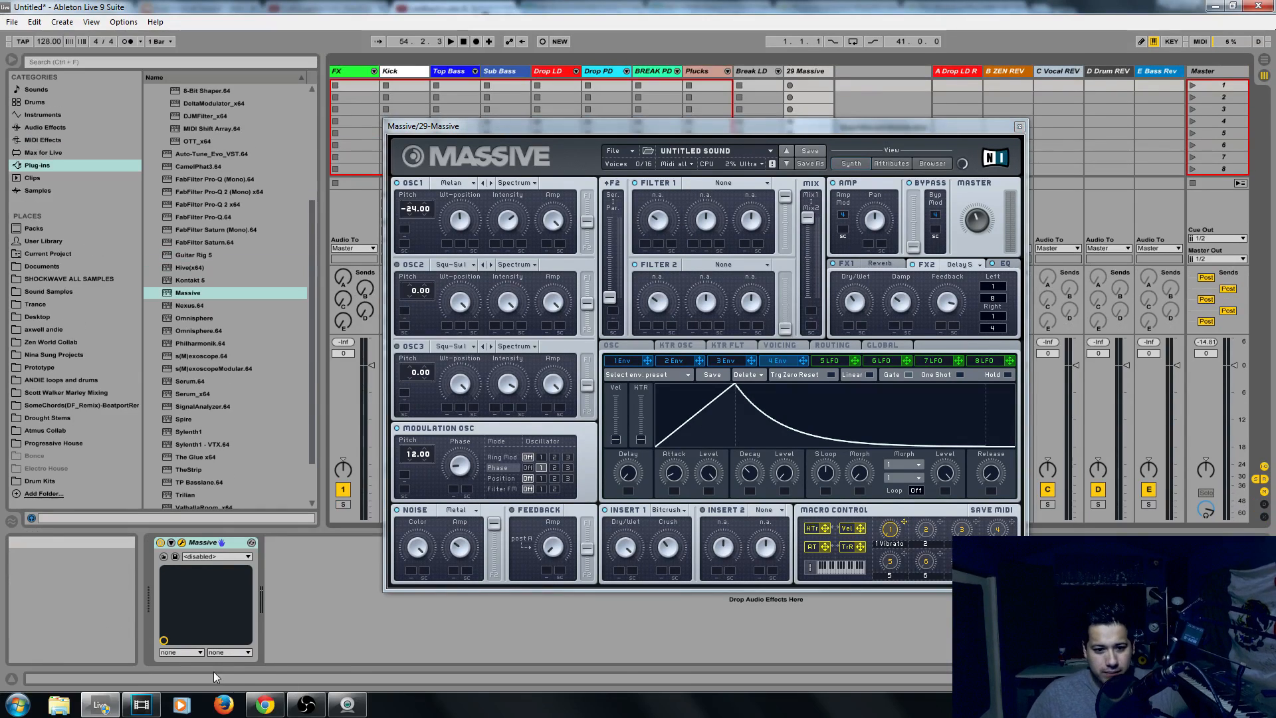